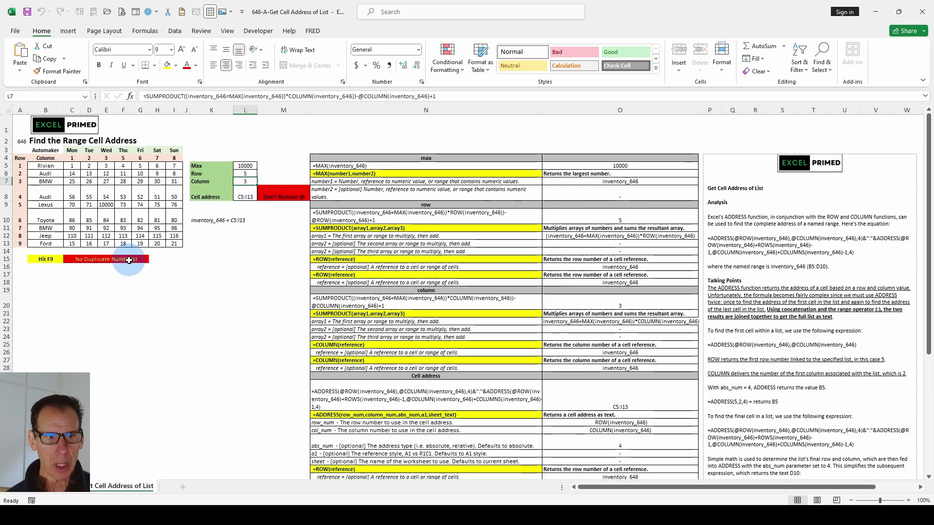
Recalculate the sheet to refresh the automaker list, and view the cell address formula in L8
key(F9)
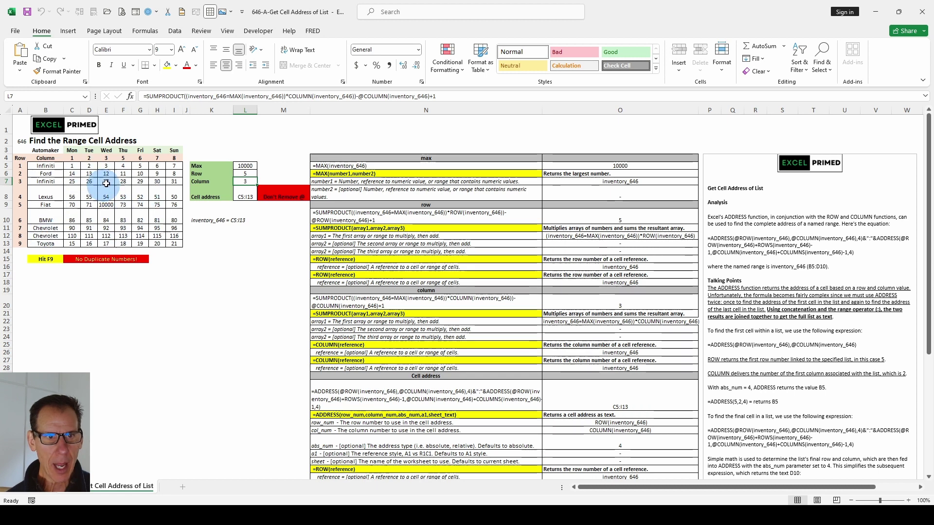
click(245, 196)
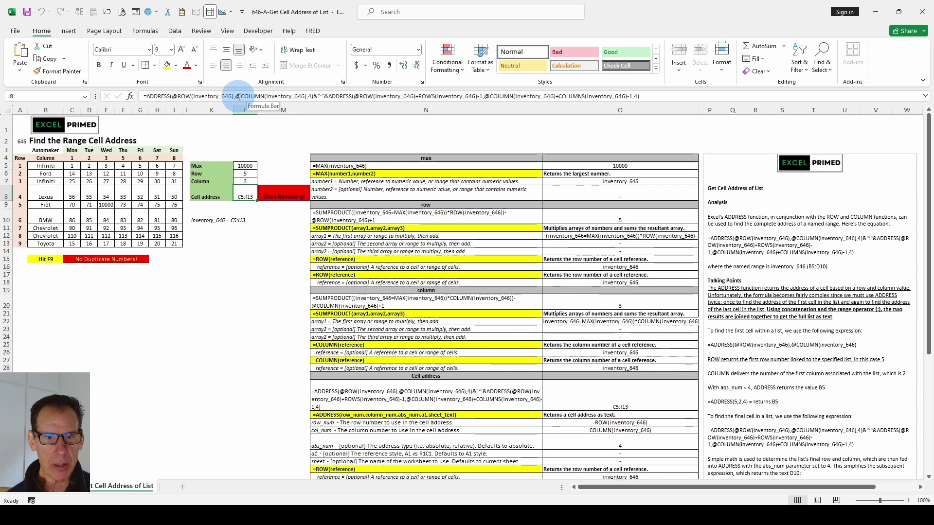
click(260, 289)
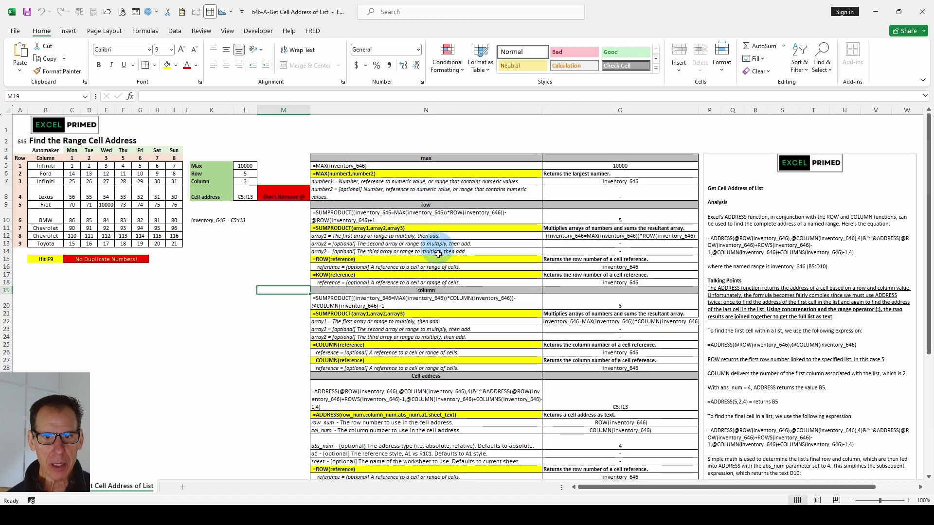
Examine the breakdown table's max, row, column and cell address sections, including the ADDRESS formula in N30
scroll(428, 335, down, 6)
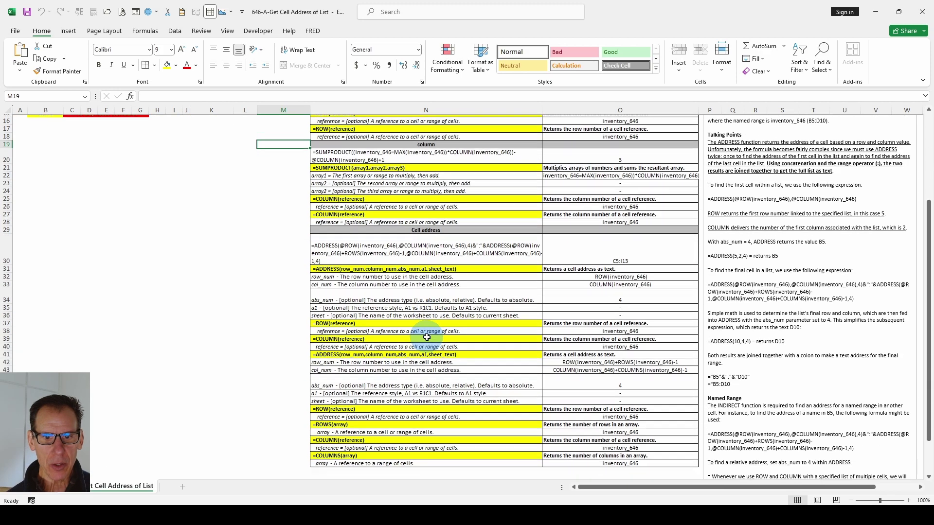
scroll(428, 335, up, 6)
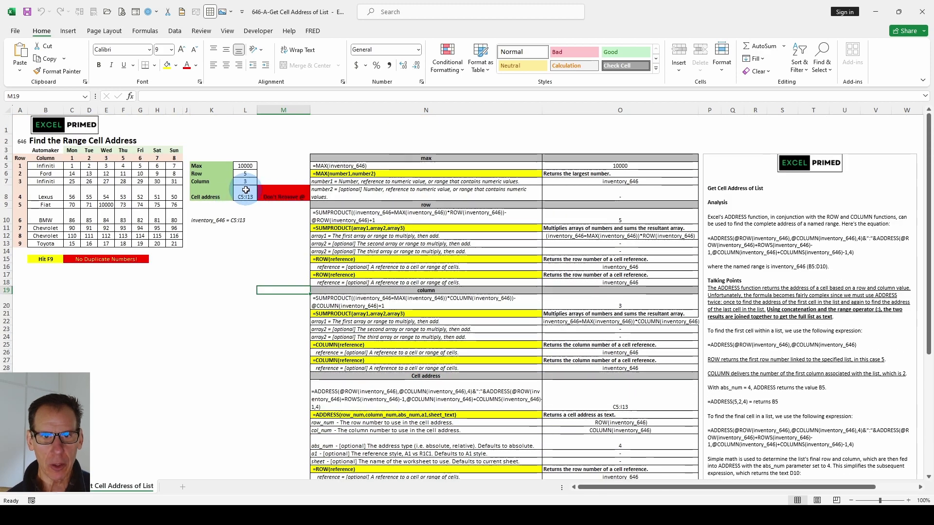
scroll(450, 194, down, 2)
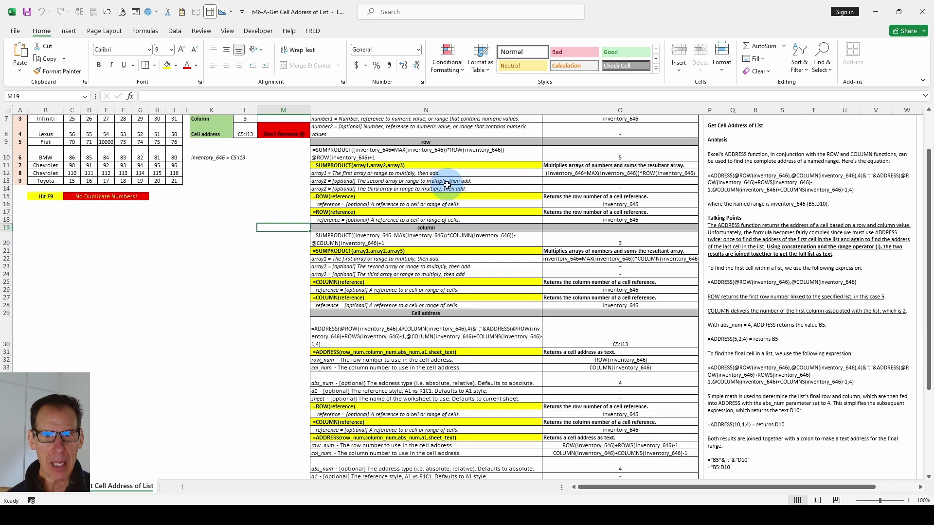
scroll(447, 185, up, 2)
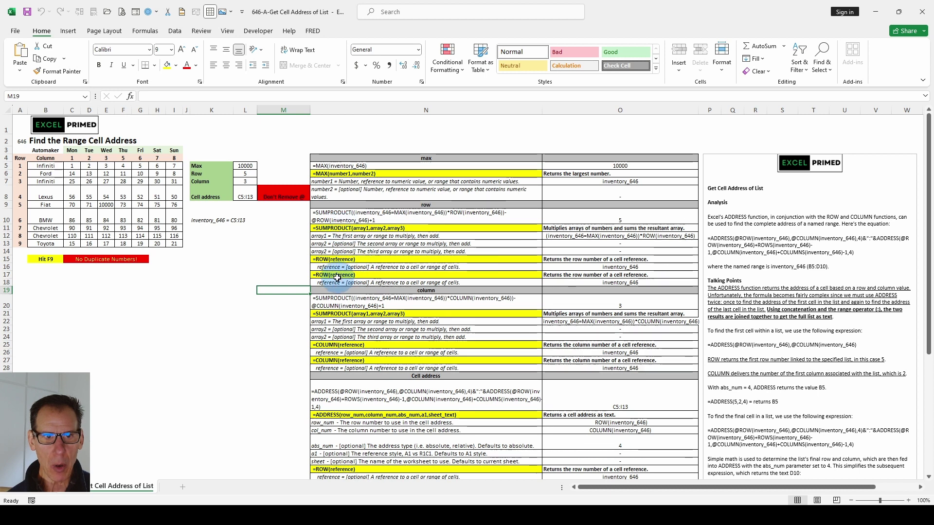
scroll(358, 252, down, 2)
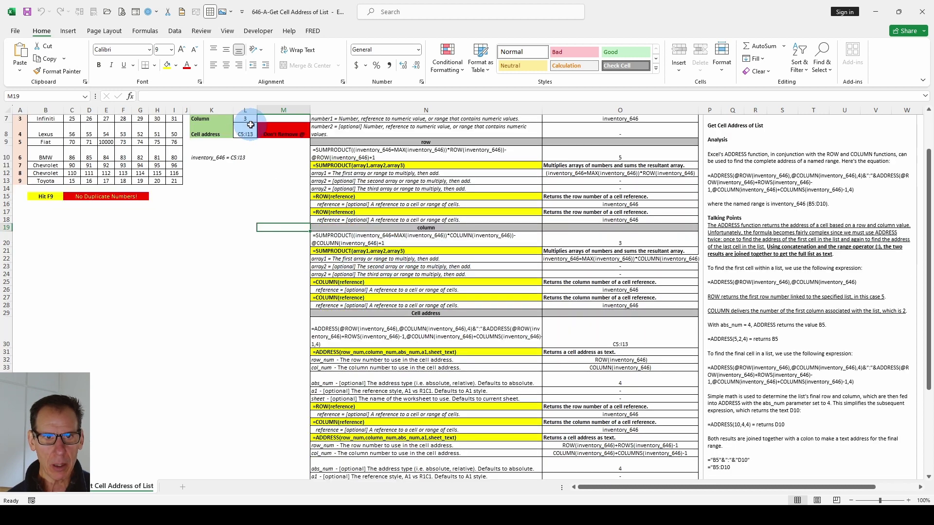
scroll(411, 341, down, 3)
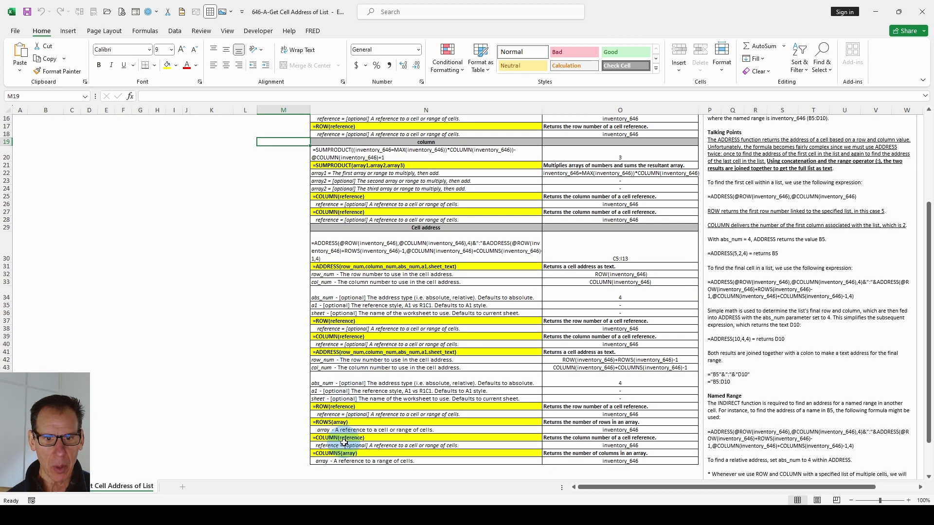
click(340, 246)
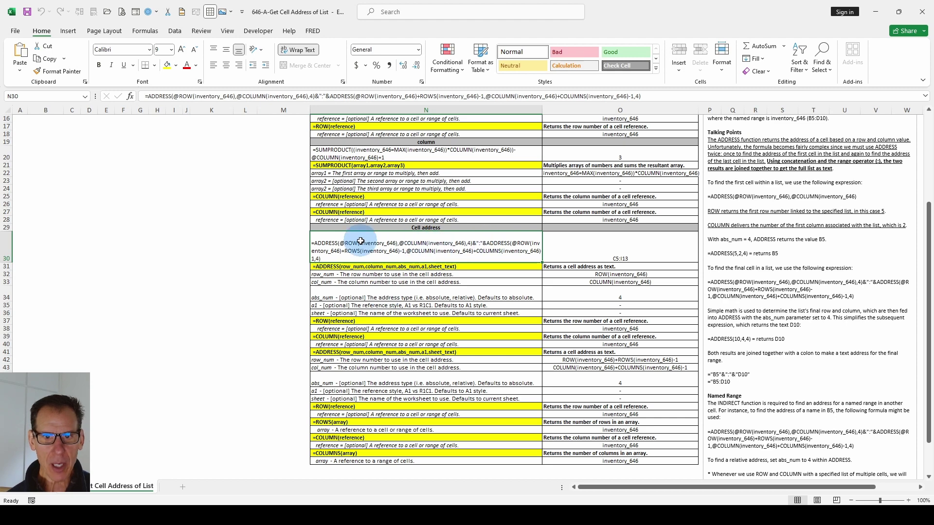
scroll(796, 253, up, 5)
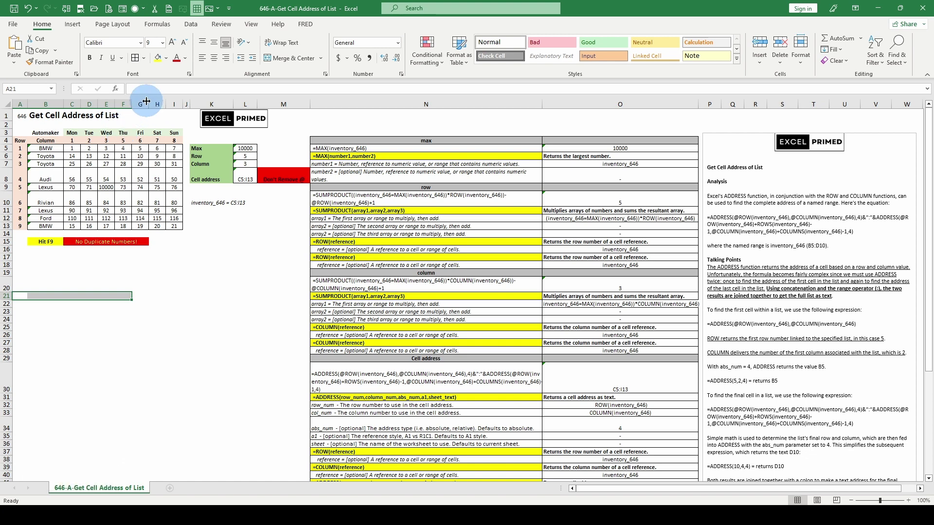
Inspect the formulas behind the Max result in L5 and the Row result in L6
click(245, 154)
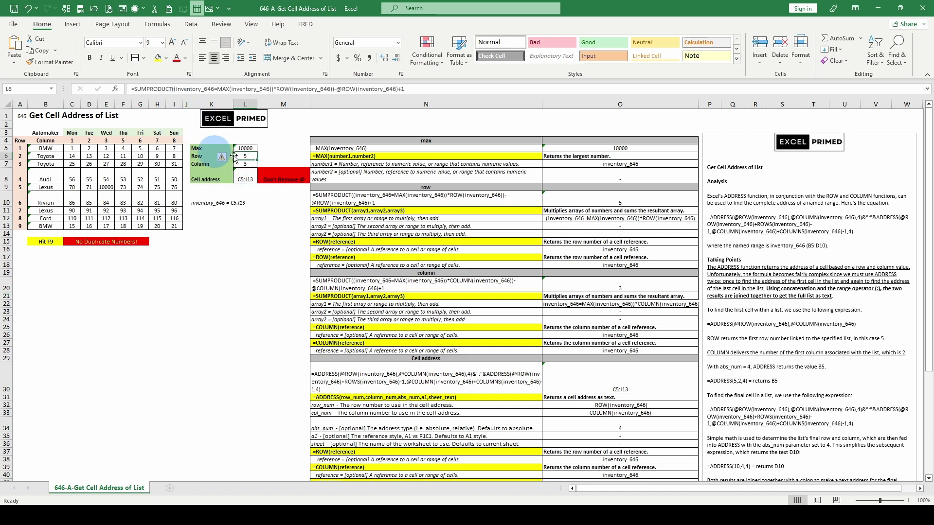
click(244, 148)
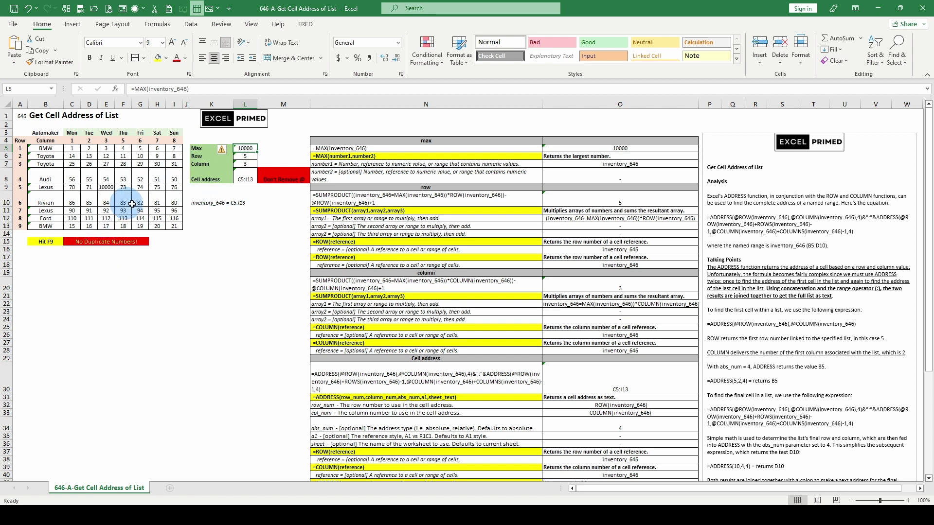
click(245, 156)
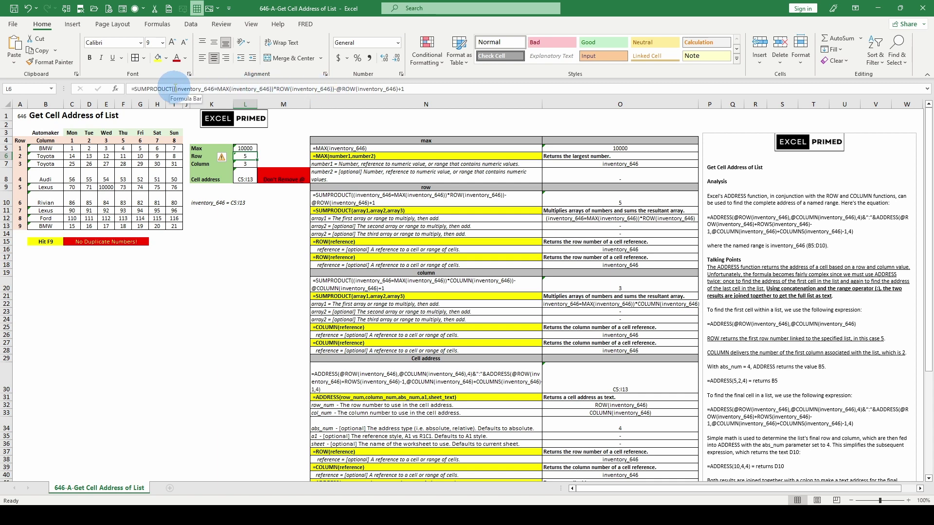
Evaluate the (inventory_646=MAX(inventory_646)) part of the Row formula in place and expand the formula bar to read the whole array
drag(174, 89, 270, 89)
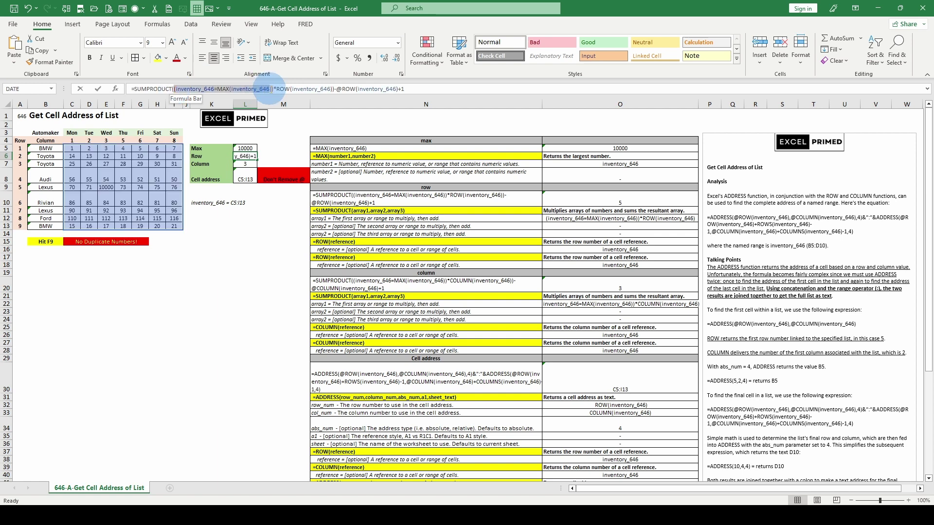
key(F9)
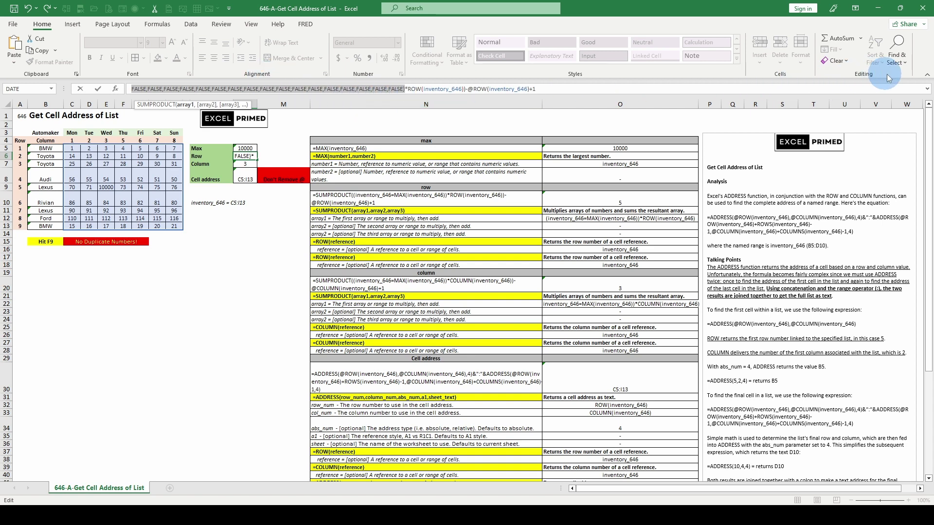
click(926, 88)
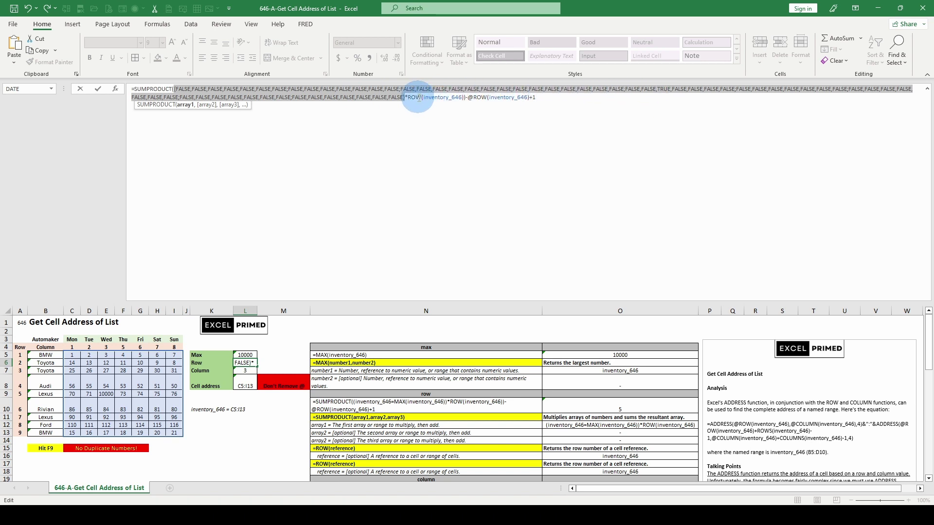
Evaluate the ROW(inventory_646) multiplier inside the Row formula's SUMPRODUCT, and discard the evaluated edits
drag(407, 97, 453, 97)
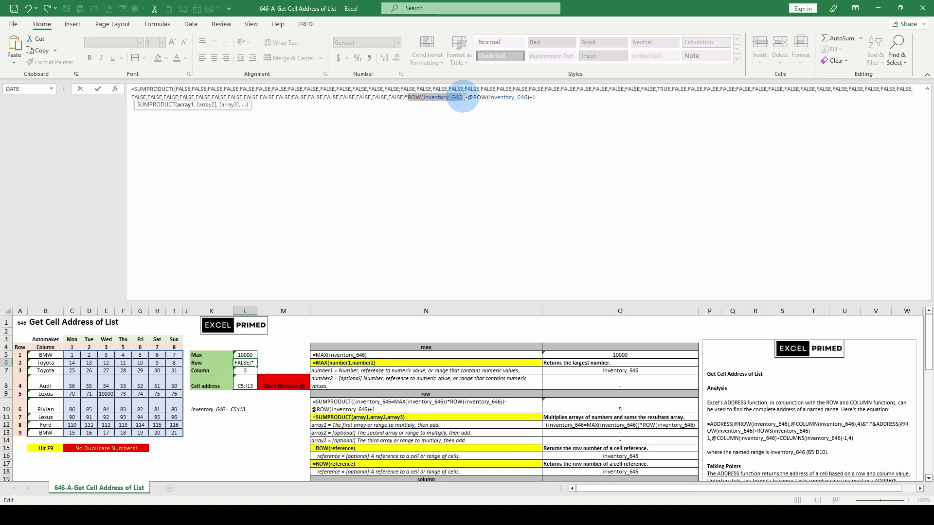
click(429, 90)
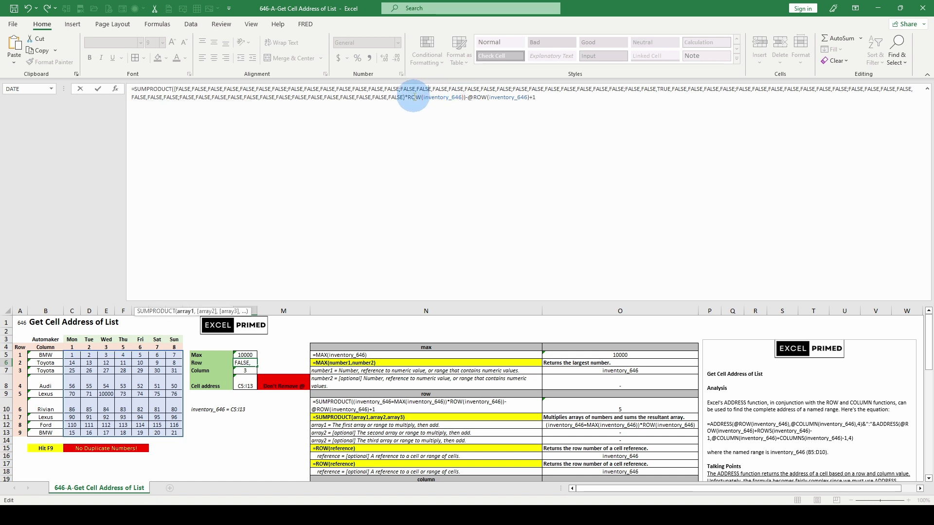
drag(407, 97, 464, 97)
key(F9)
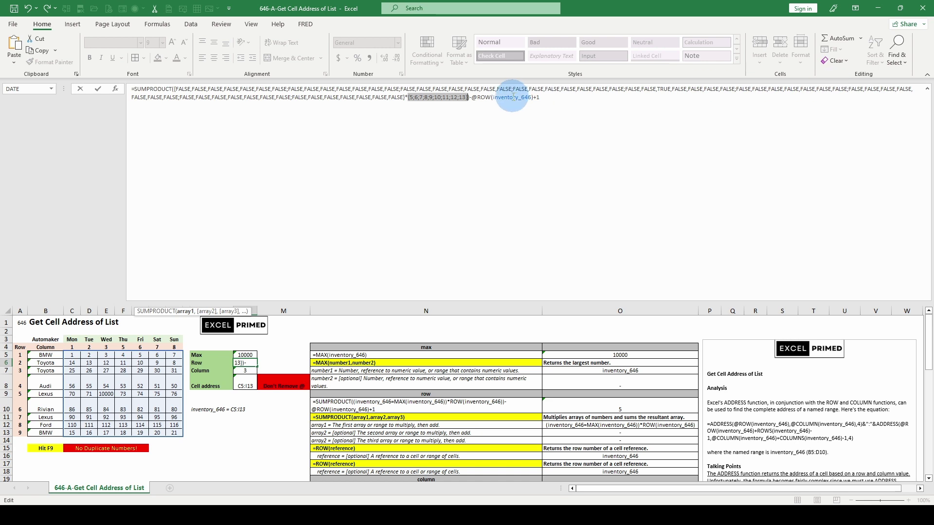
key(Escape)
Evaluate the full SUMPRODUCT array and the subtracted ROW(inventory_646) in the Row formula, and leave the original formula intact
drag(174, 89, 331, 90)
key(F9)
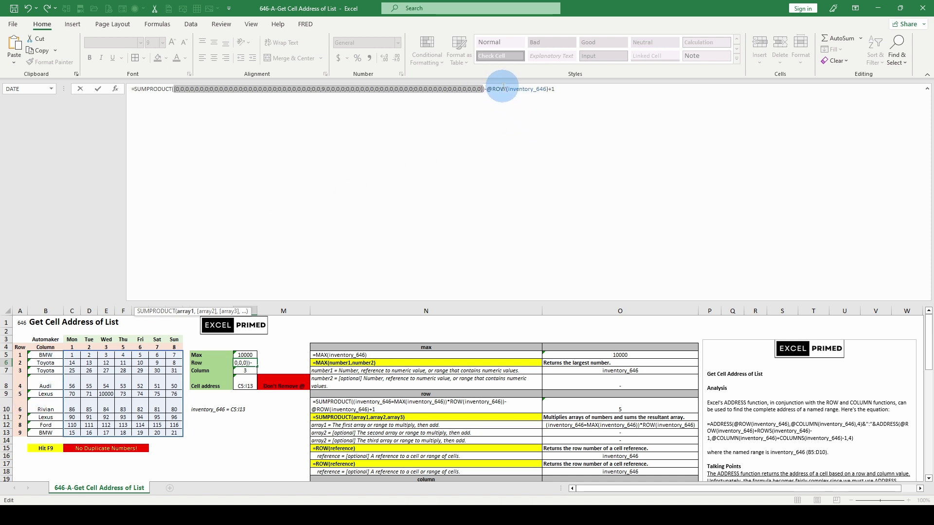
drag(492, 89, 549, 89)
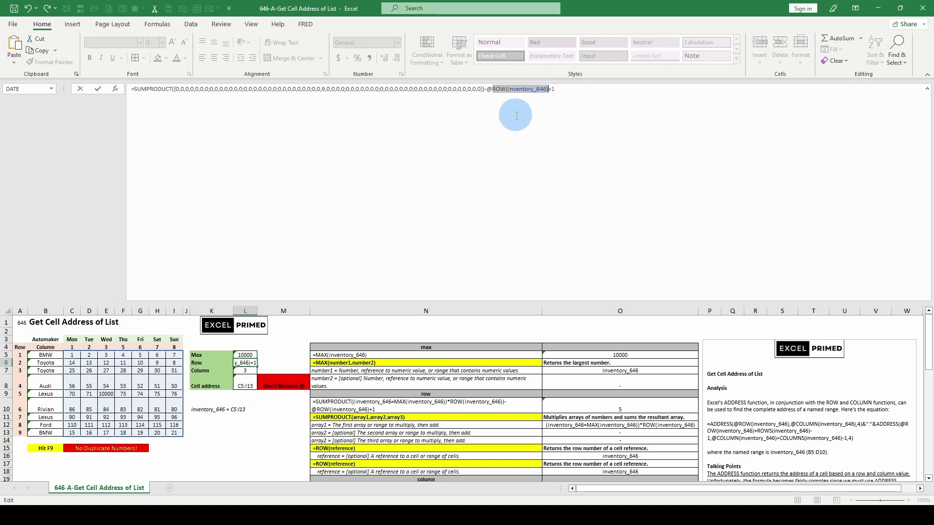
key(F9)
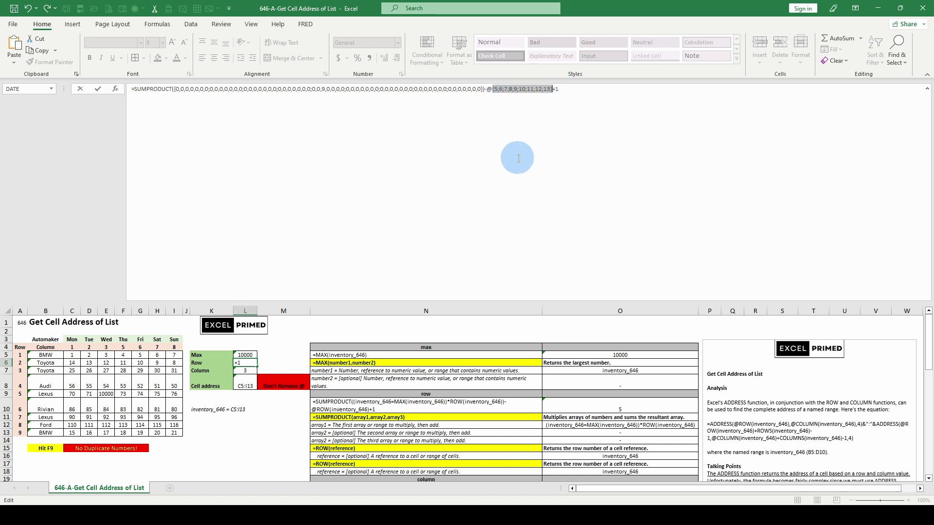
key(Escape)
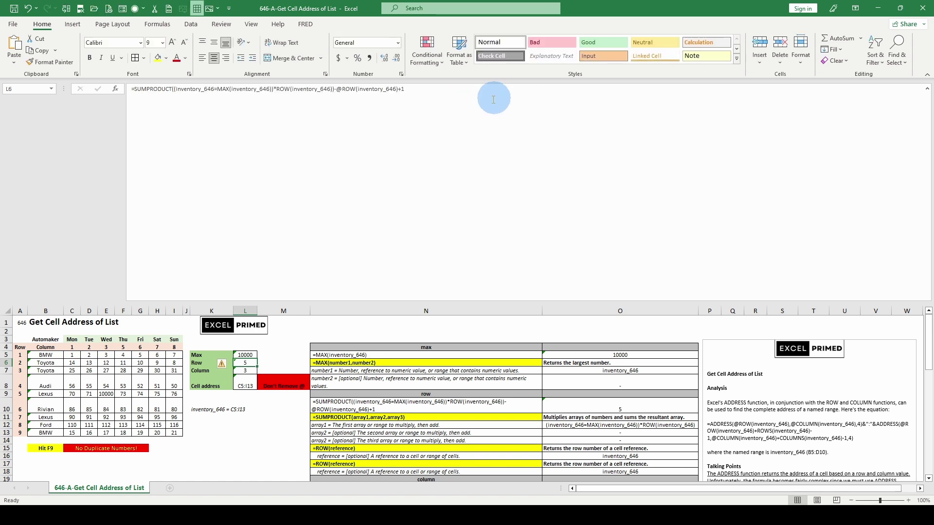
Inspect the Column formula in L7, the maximum value's cell E9 and the cell address formula in L8
click(247, 371)
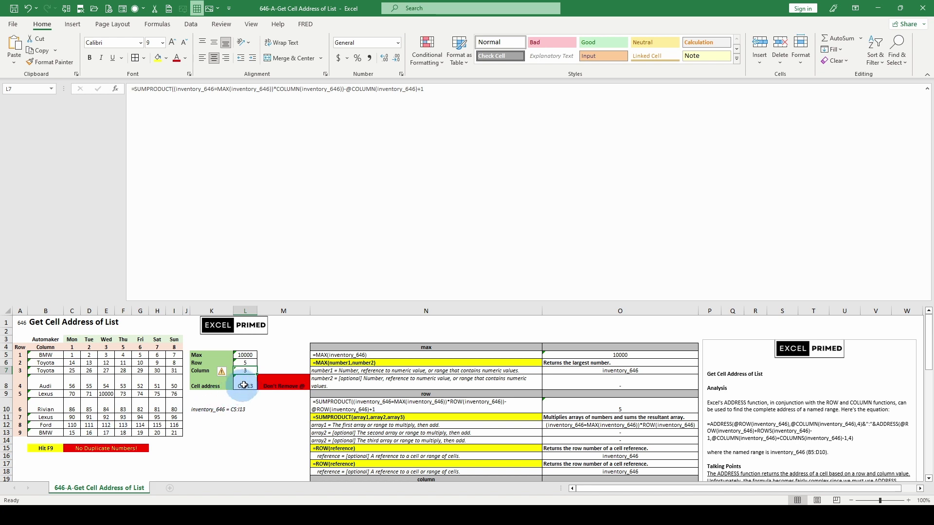
click(106, 394)
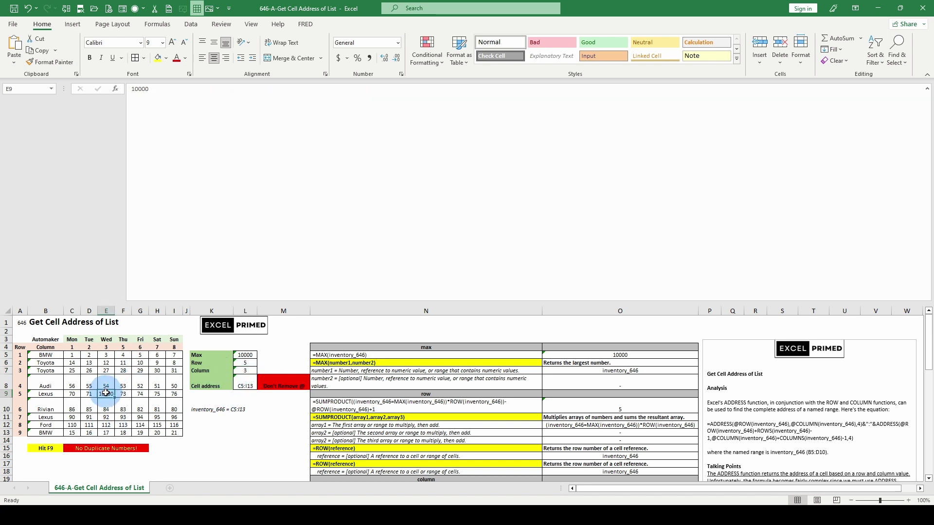
click(242, 386)
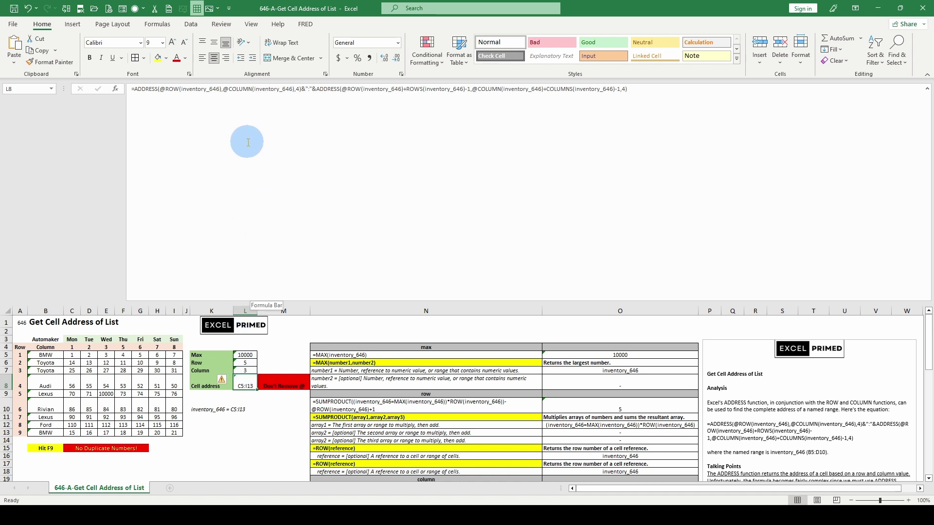
Collapse the formula bar and review the max, row, column and cell address formulas in N5, N10, N20 and N30
scroll(800, 374, down, 2)
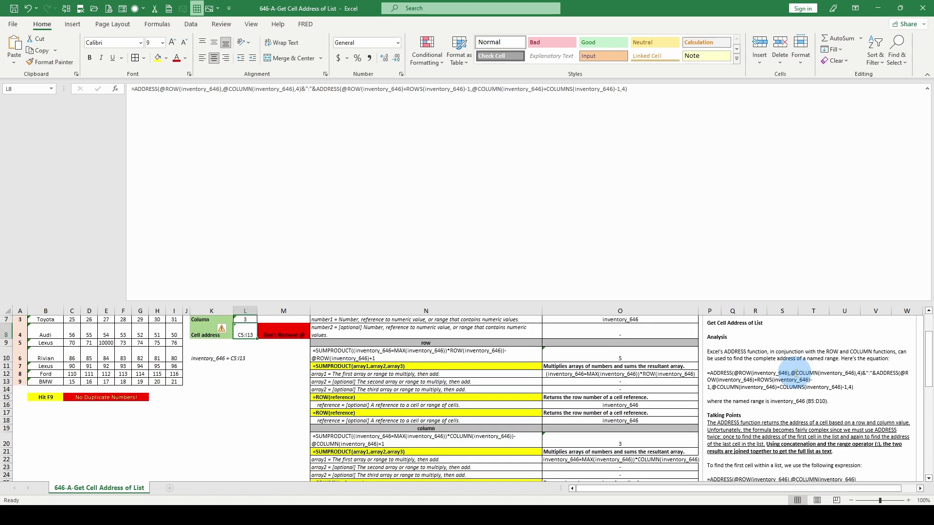
click(928, 90)
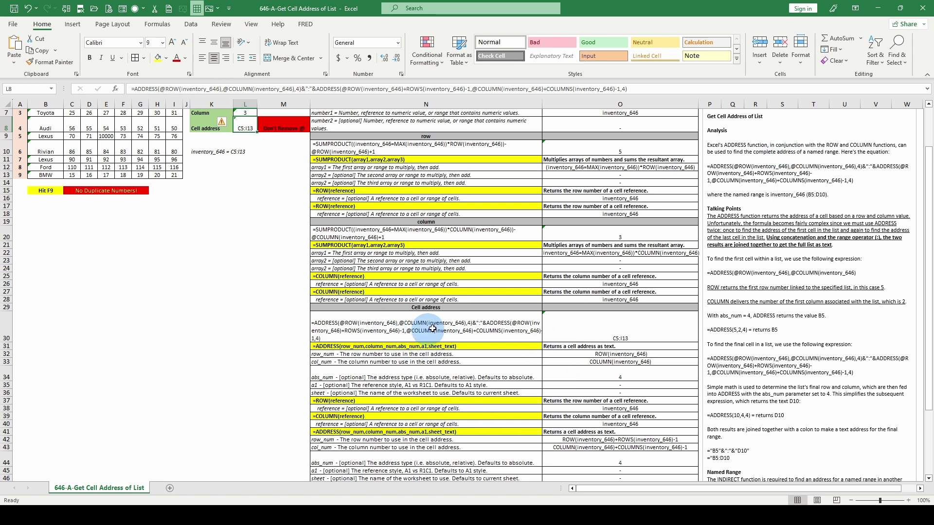
click(400, 323)
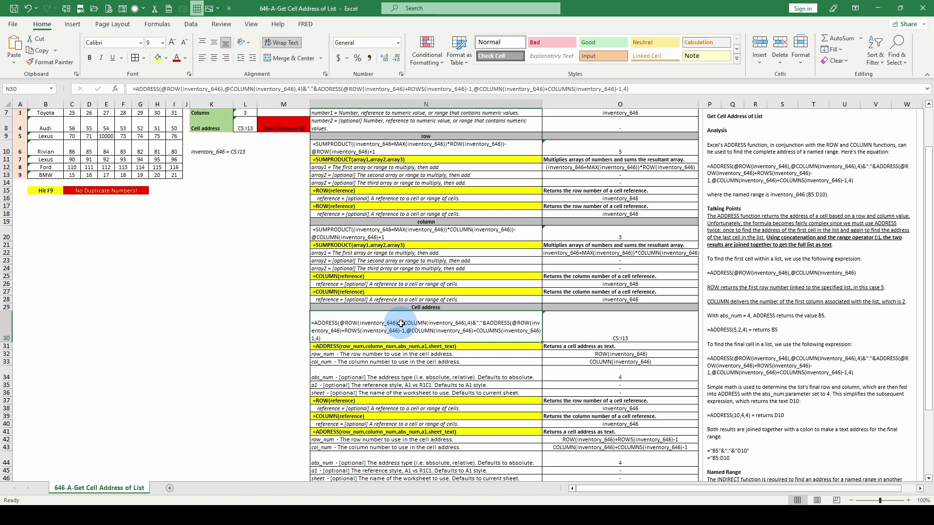
scroll(394, 146, up, 1)
click(371, 119)
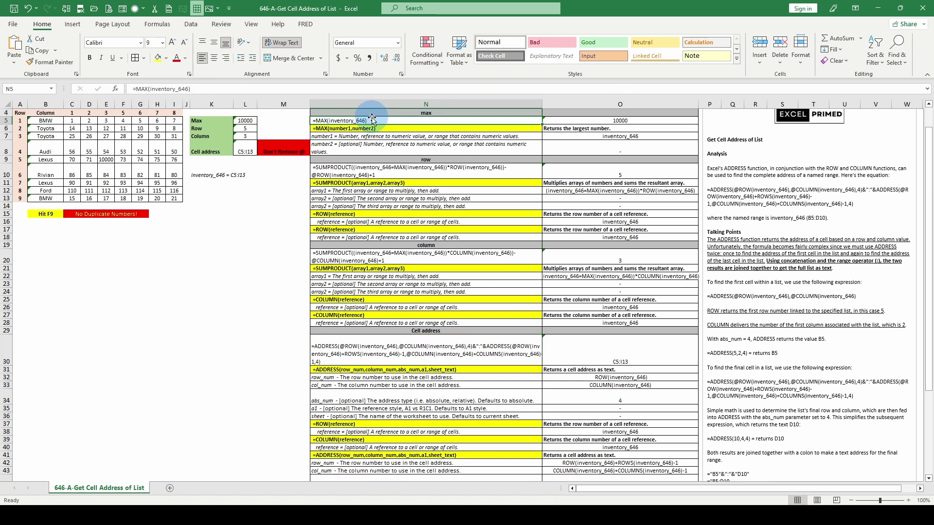
click(346, 167)
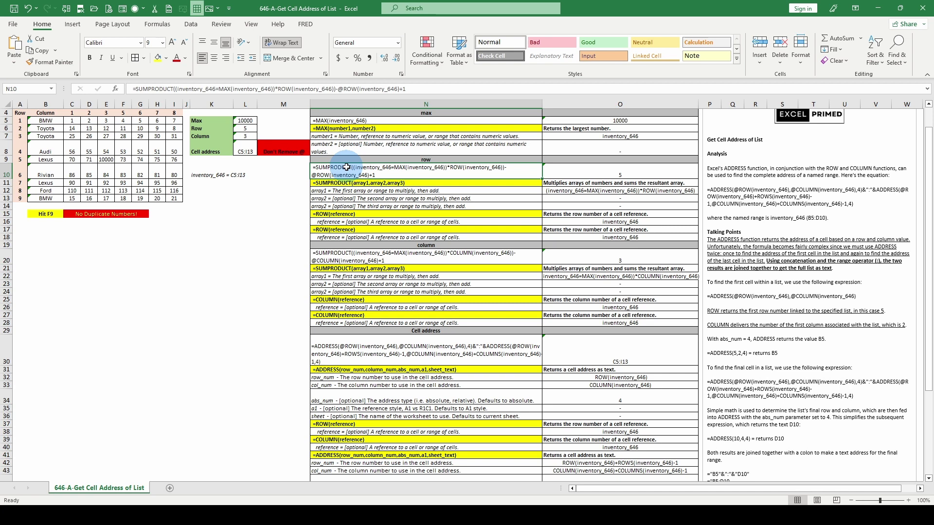
click(360, 257)
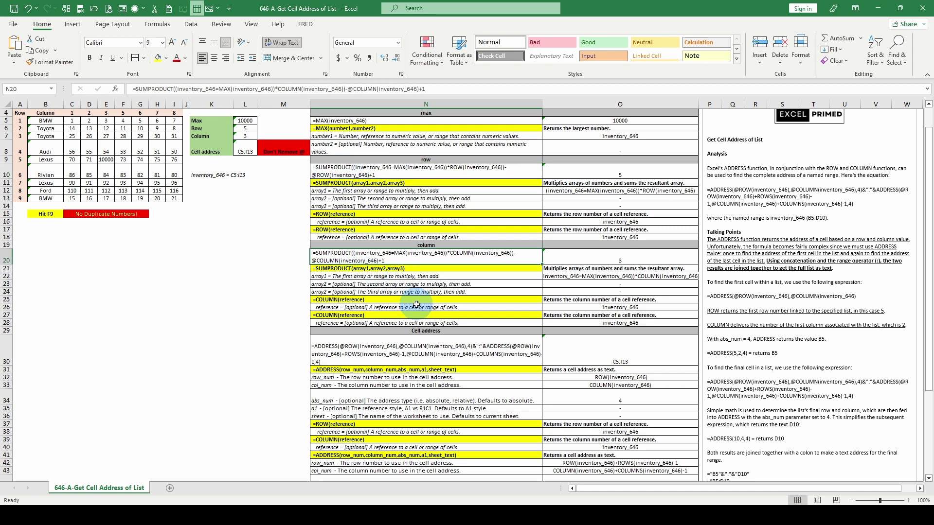
scroll(417, 305, down, 2)
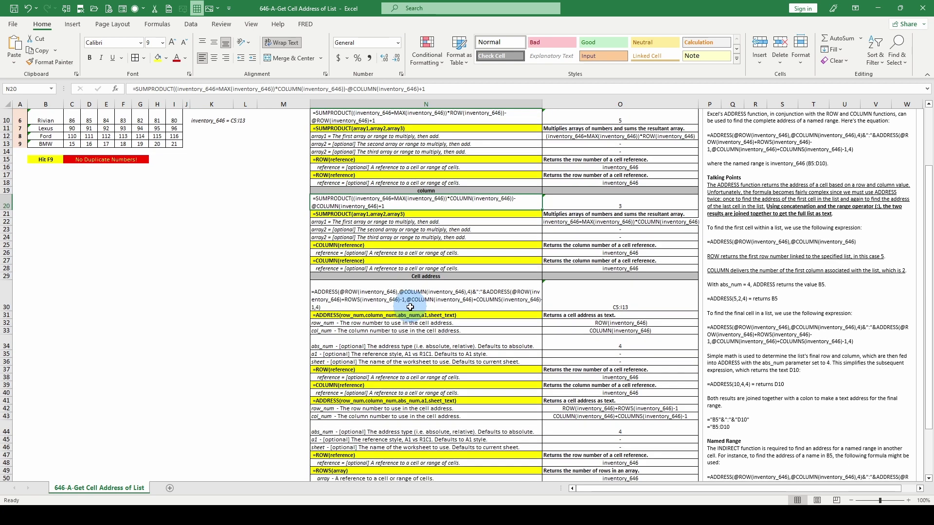
click(409, 299)
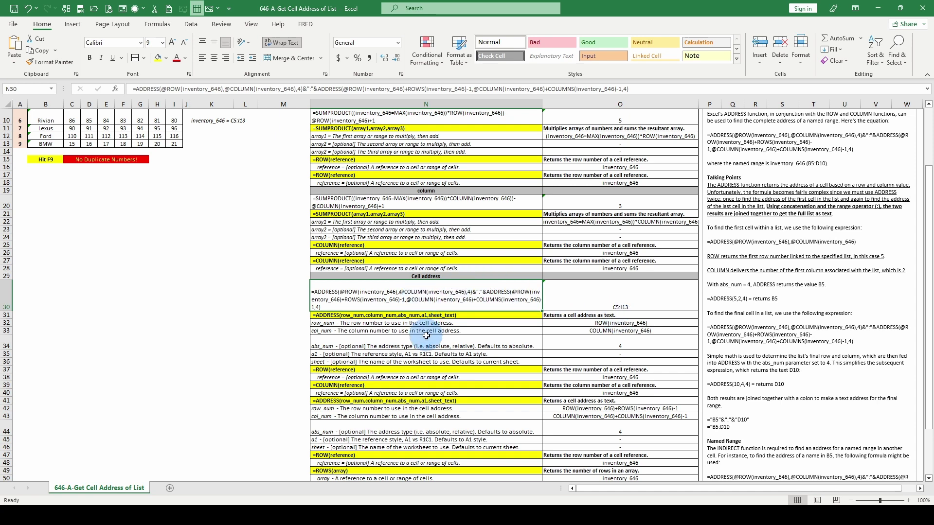
Read the analysis and talking points notes on the full-range ADDRESS formula for inventory_646
scroll(426, 336, up, 1)
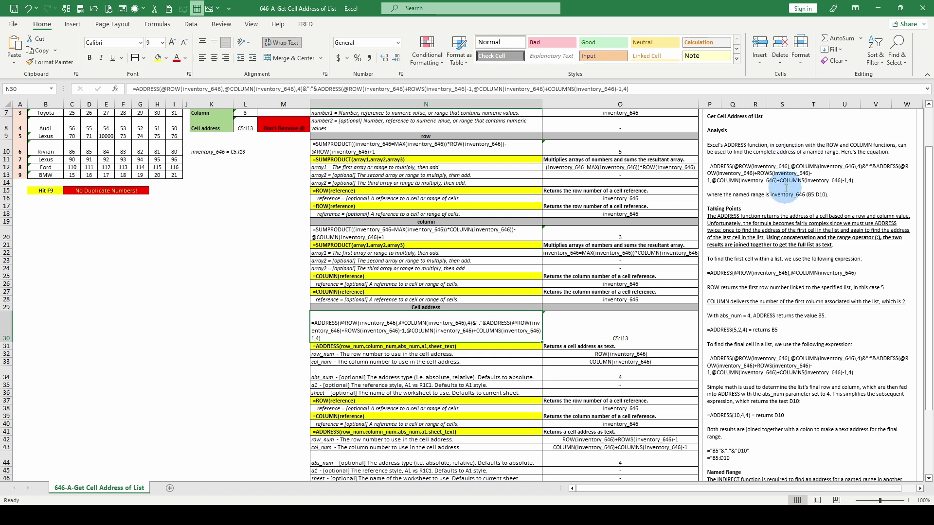
scroll(756, 171, down, 1)
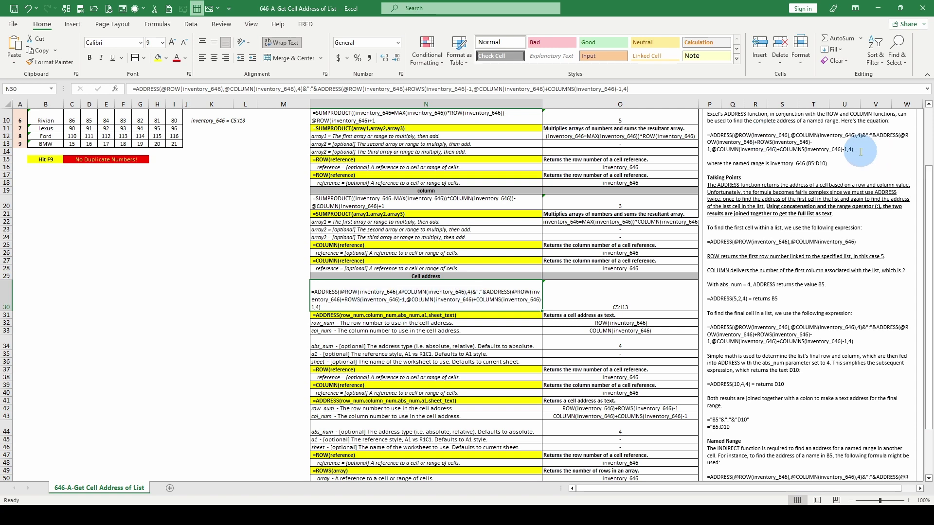
scroll(737, 217, down, 1)
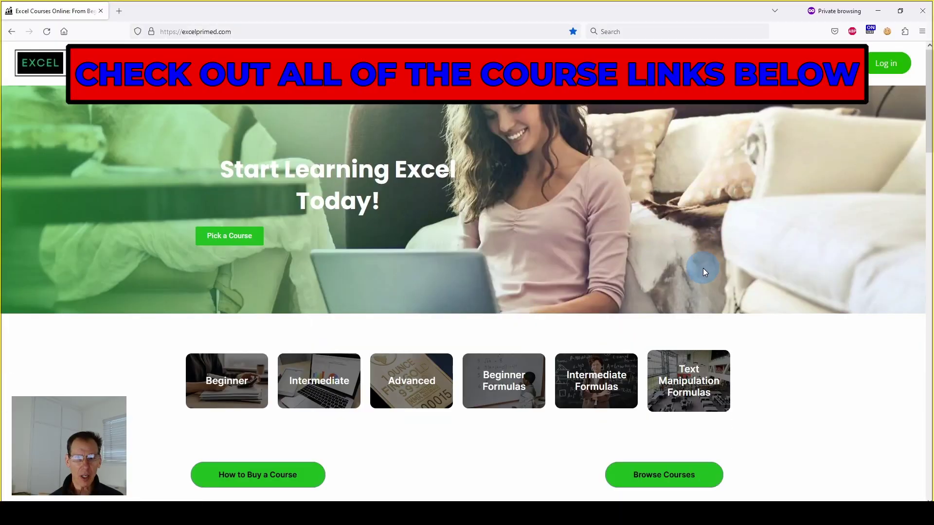
Switch to the excelprimed.com page in the browser and look through its Excel Essentials, Formulas and Data & Text Manipulation courses
scroll(702, 267, down, 5)
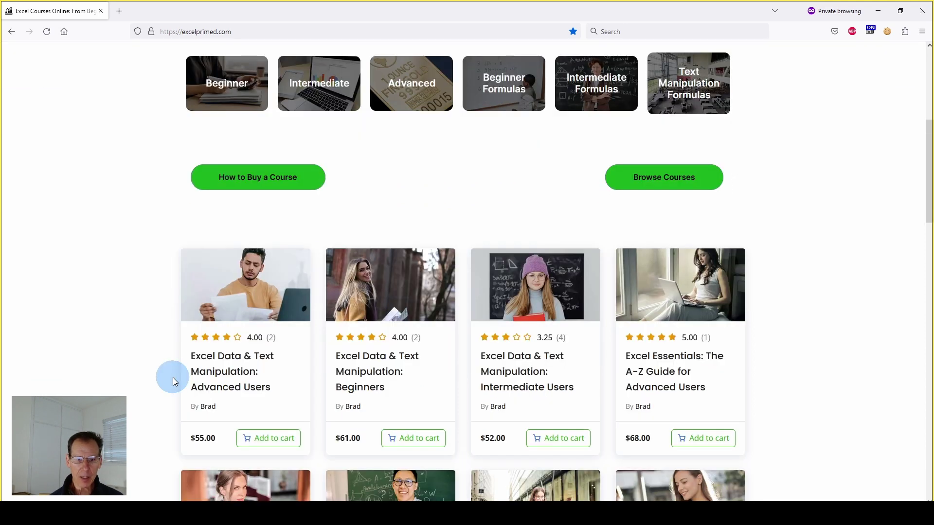
scroll(173, 378, down, 2)
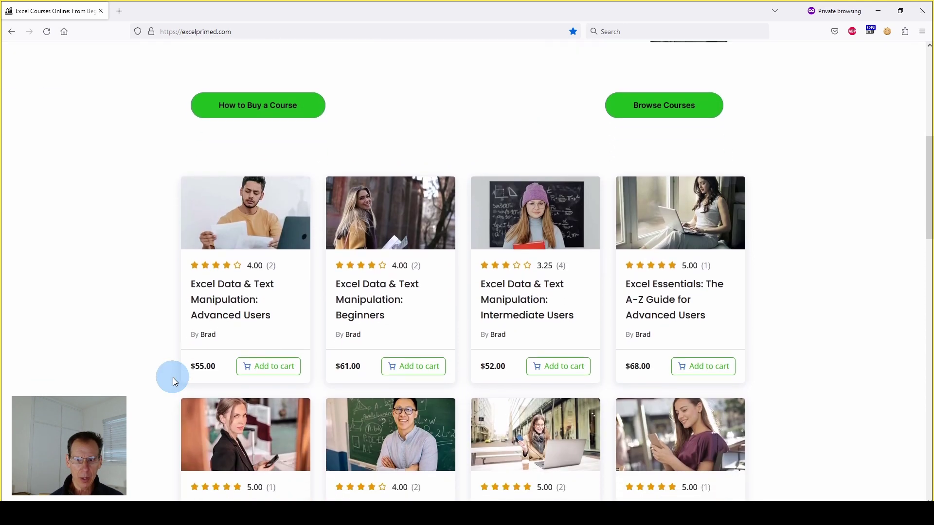
scroll(658, 288, down, 1)
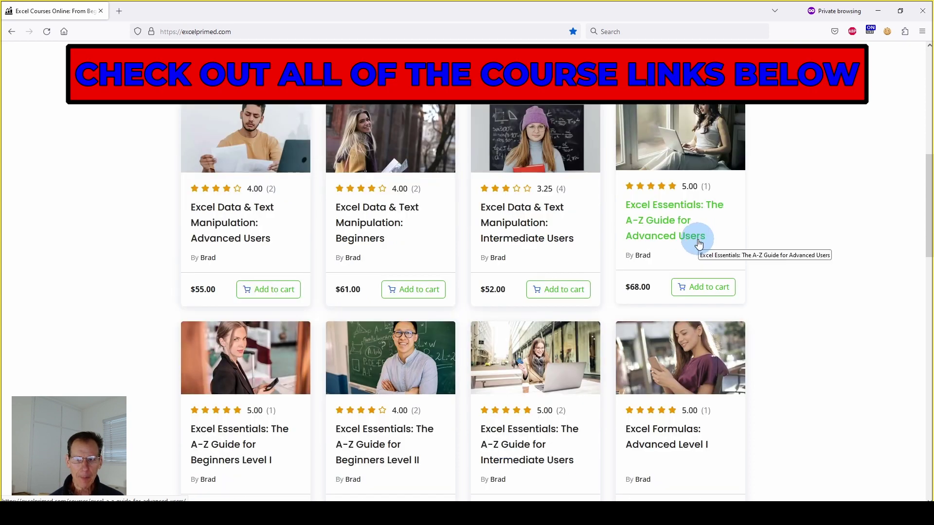
scroll(698, 243, up, 1)
scroll(699, 243, down, 1)
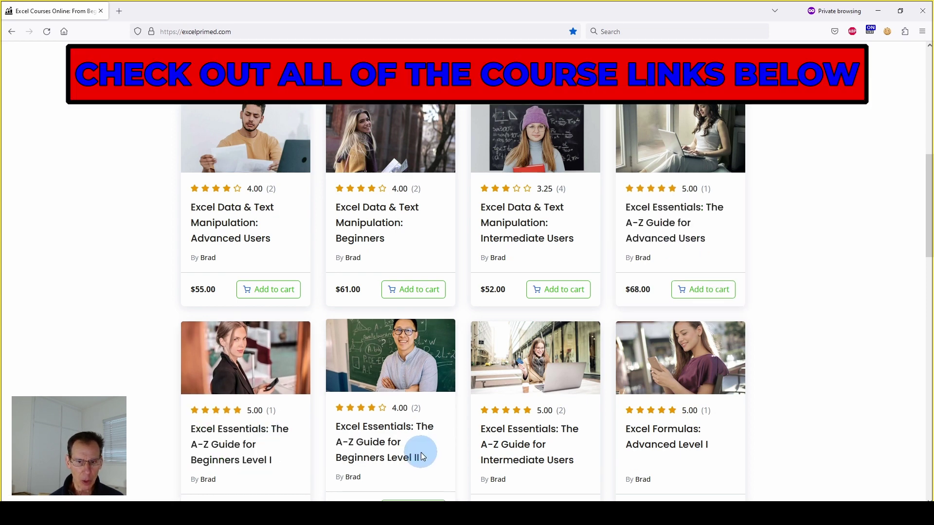
scroll(422, 452, down, 1)
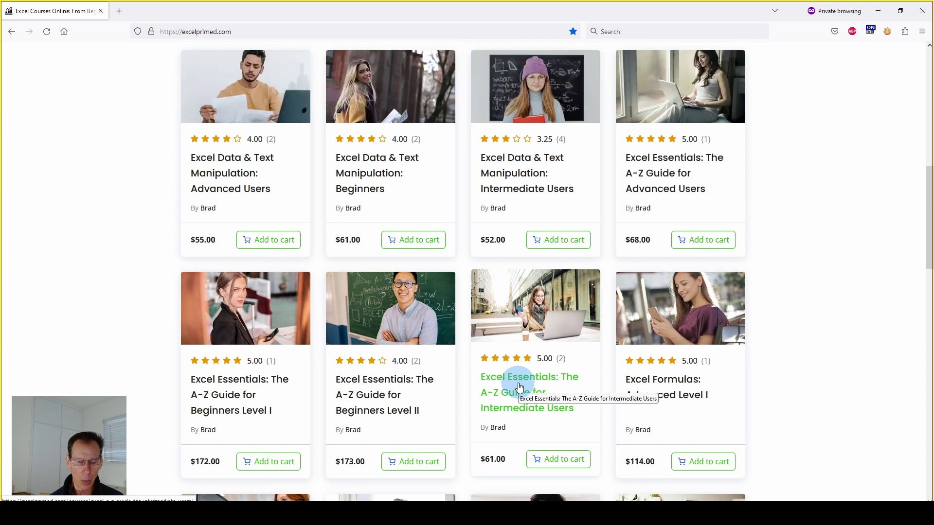
scroll(652, 343, down, 2)
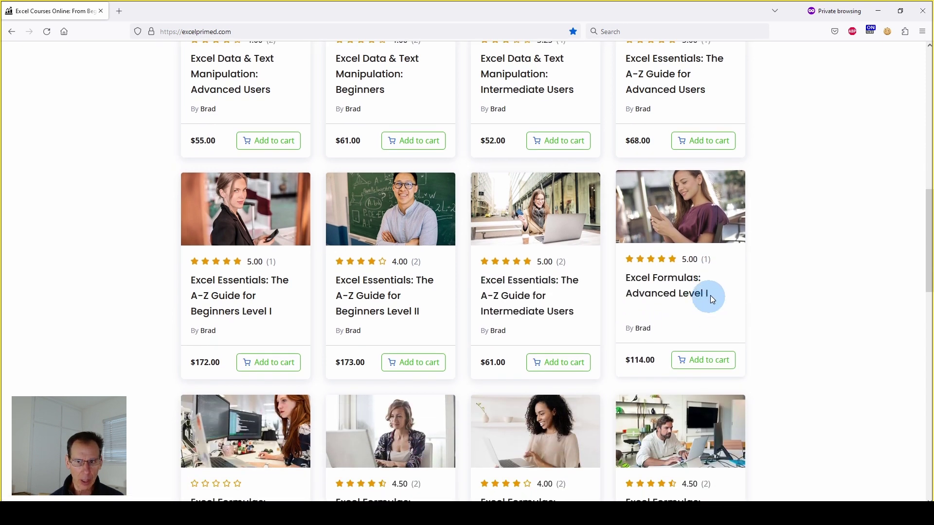
scroll(453, 432, down, 1)
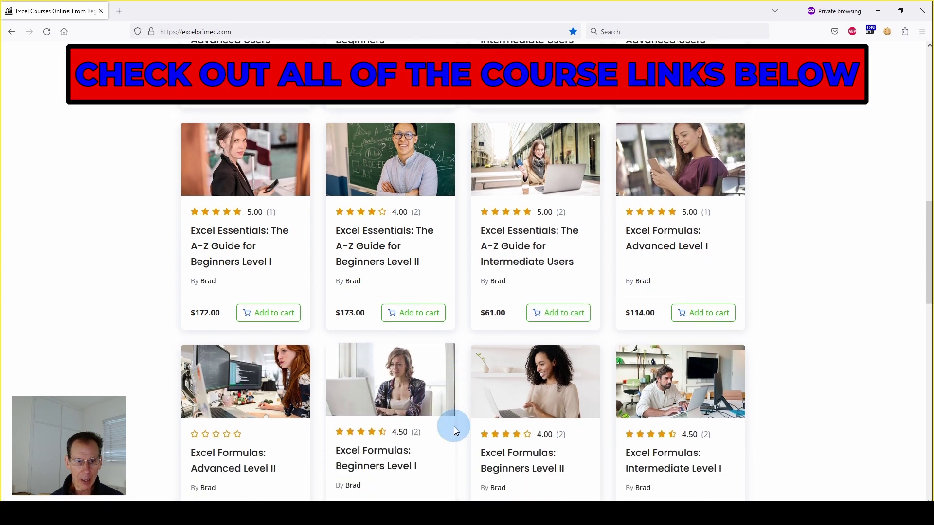
scroll(498, 424, down, 1)
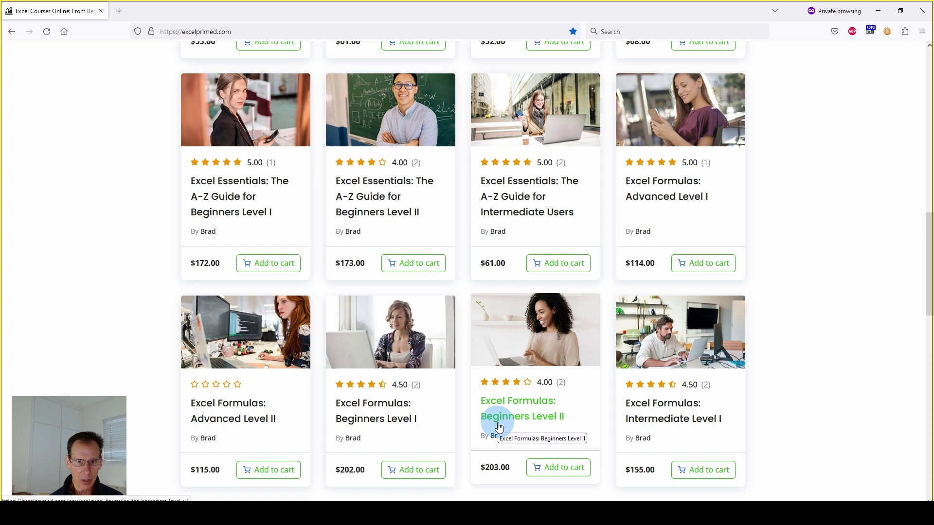
scroll(499, 427, up, 6)
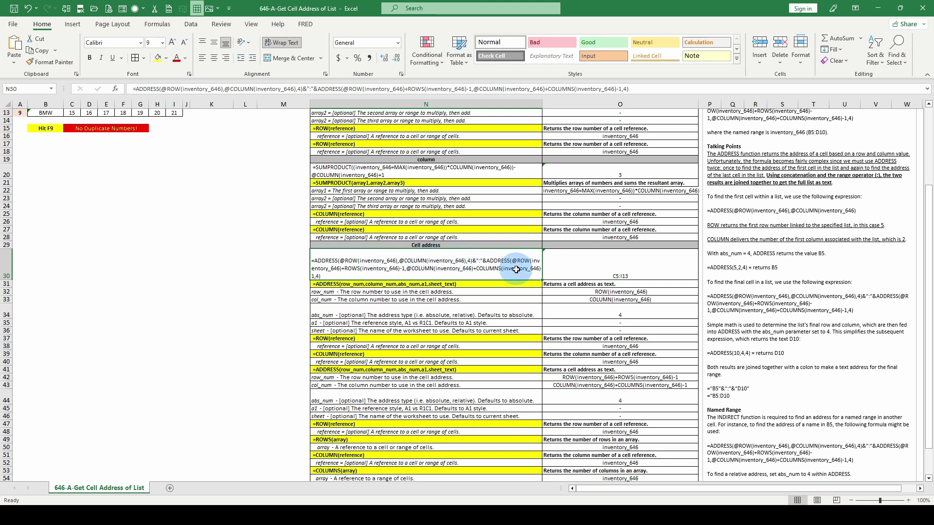
Read the talking points on how ROW and COLUMN supply the first cell to ADDRESS
scroll(493, 273, up, 3)
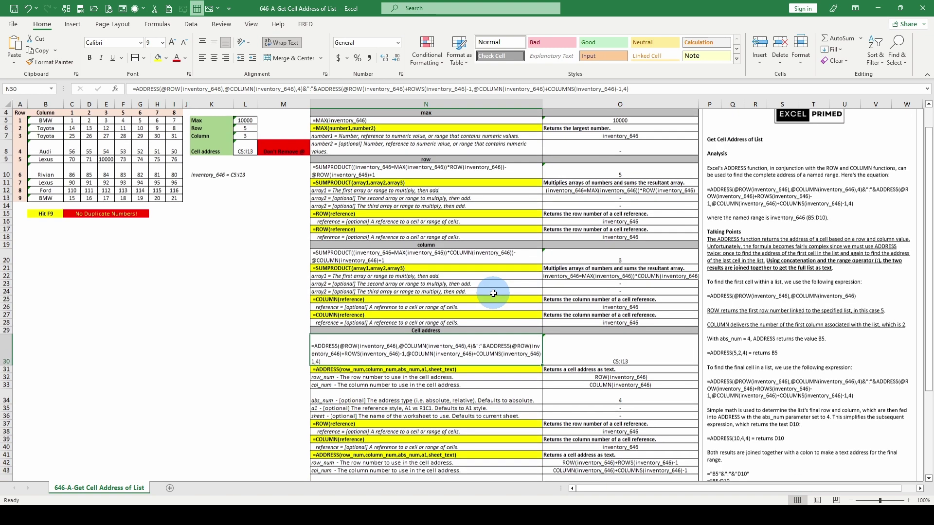
scroll(493, 293, down, 2)
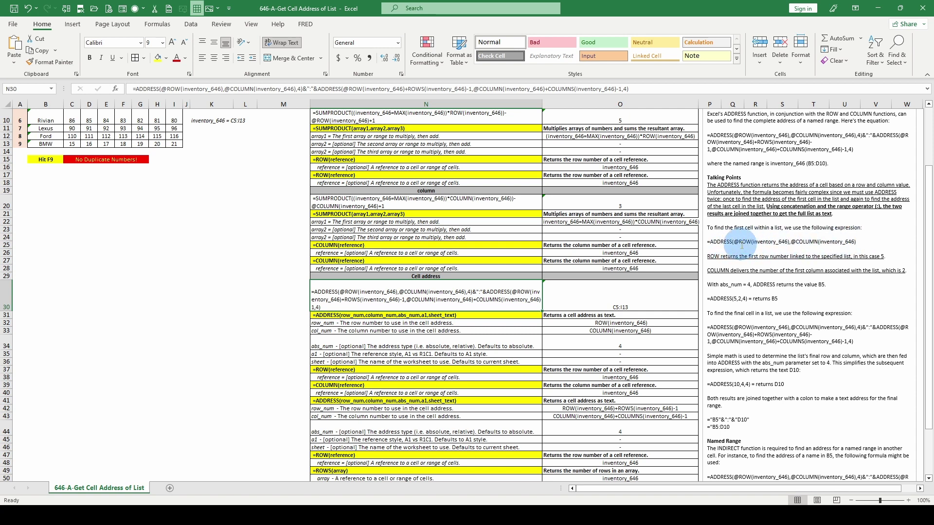
scroll(777, 235, down, 1)
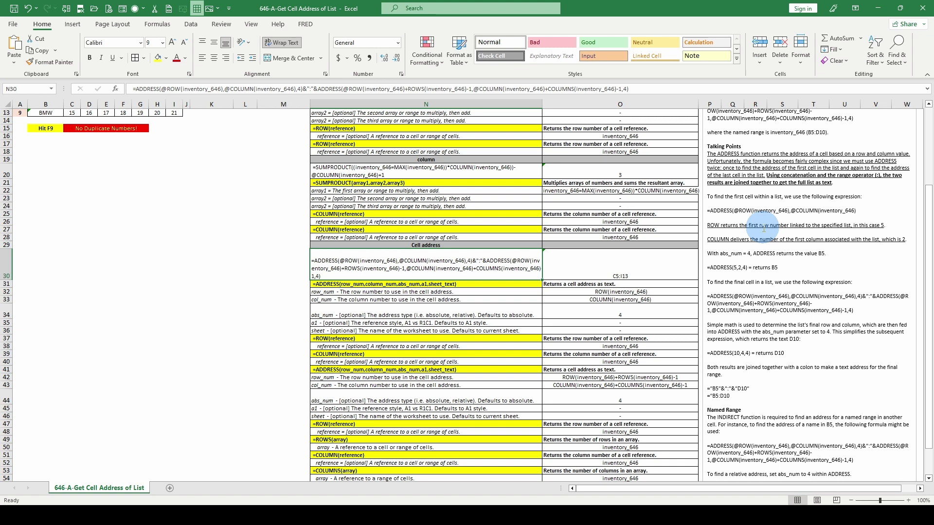
Inspect the Row and Column result formulas in L6 and L7
scroll(248, 274, up, 4)
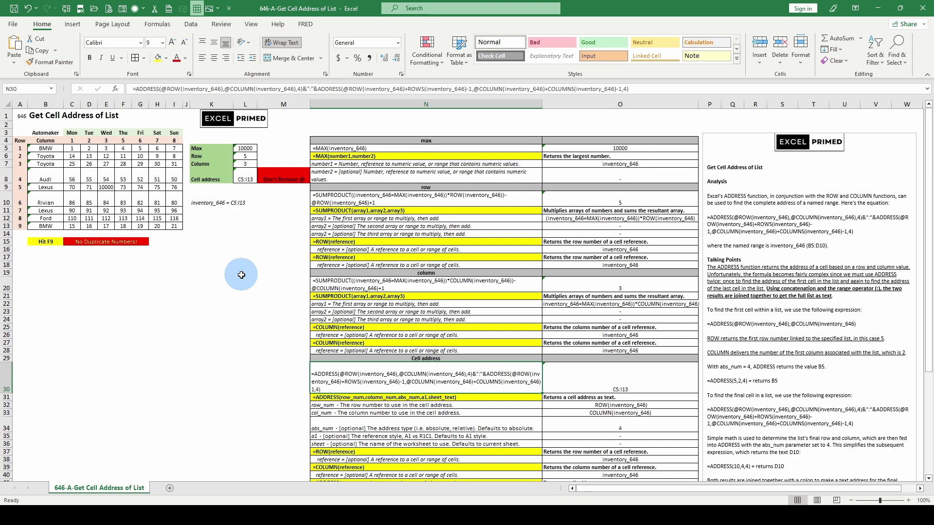
click(240, 156)
click(241, 163)
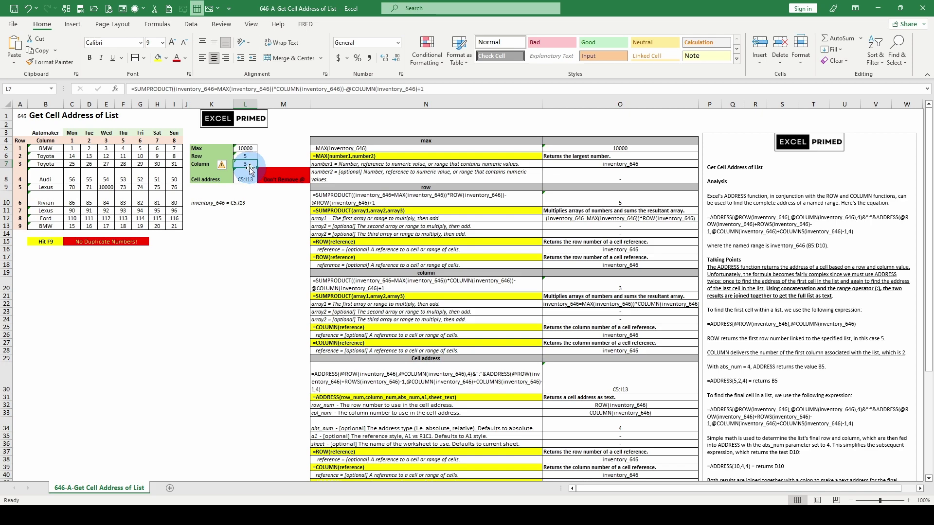
click(247, 156)
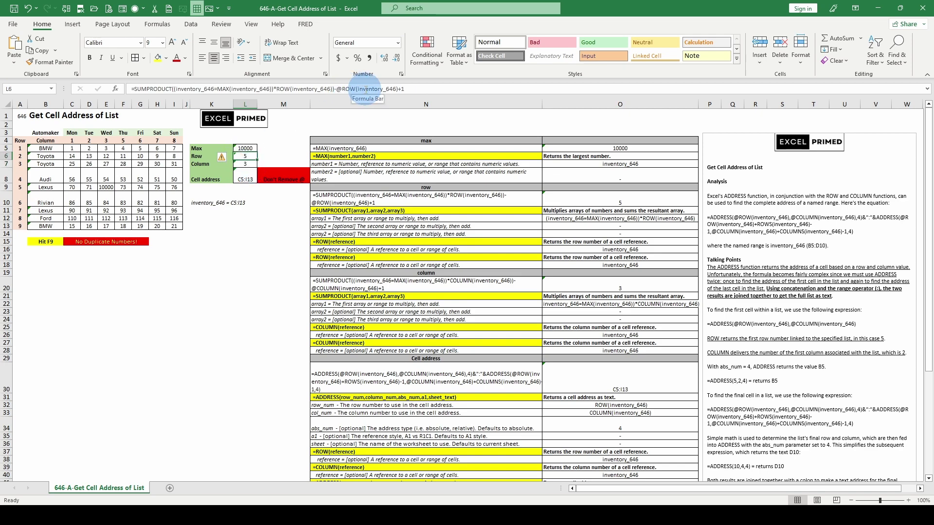
Examine the ADDRESS notes and the row_num, col_num and abs_num argument descriptions in N31 to N34
scroll(820, 333, down, 3)
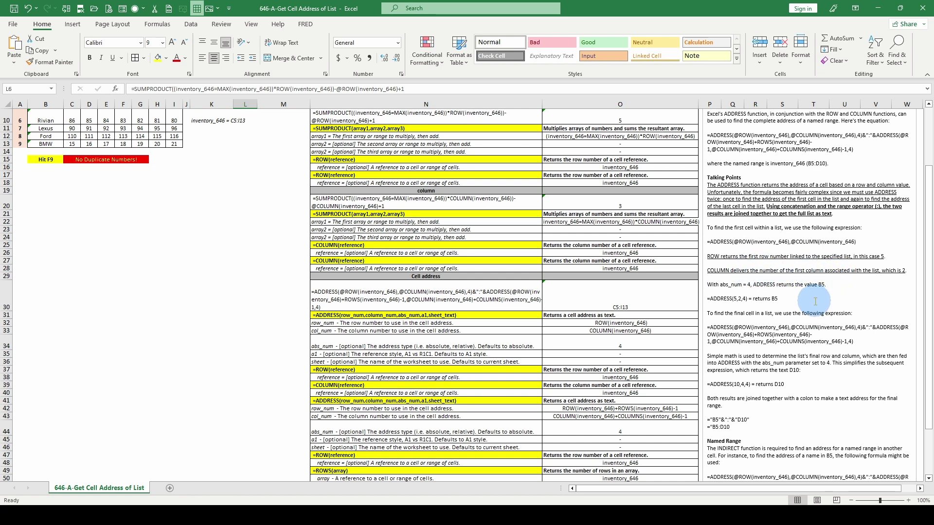
scroll(815, 301, down, 1)
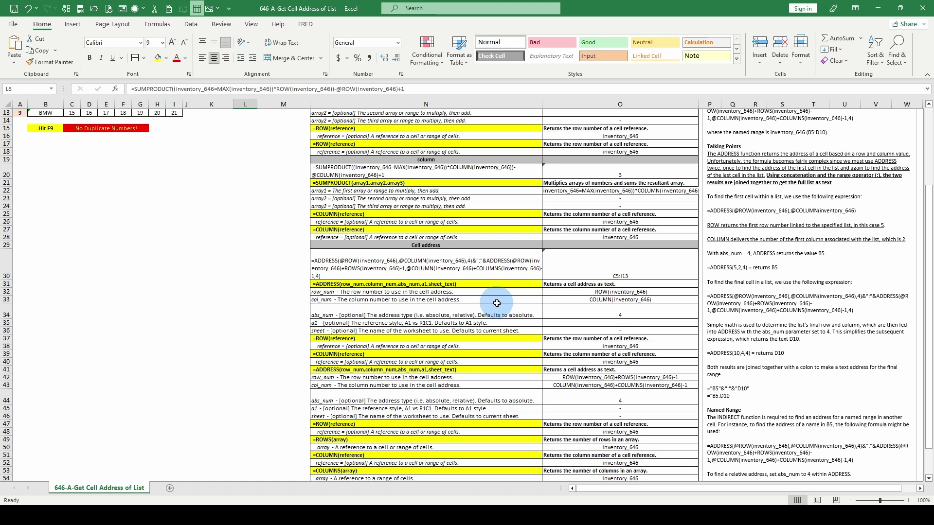
scroll(496, 303, down, 1)
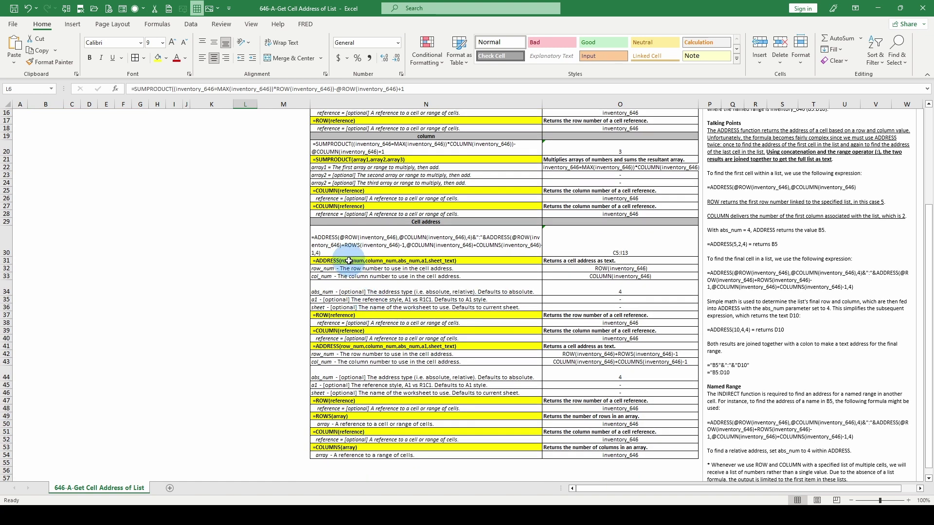
click(348, 261)
click(335, 271)
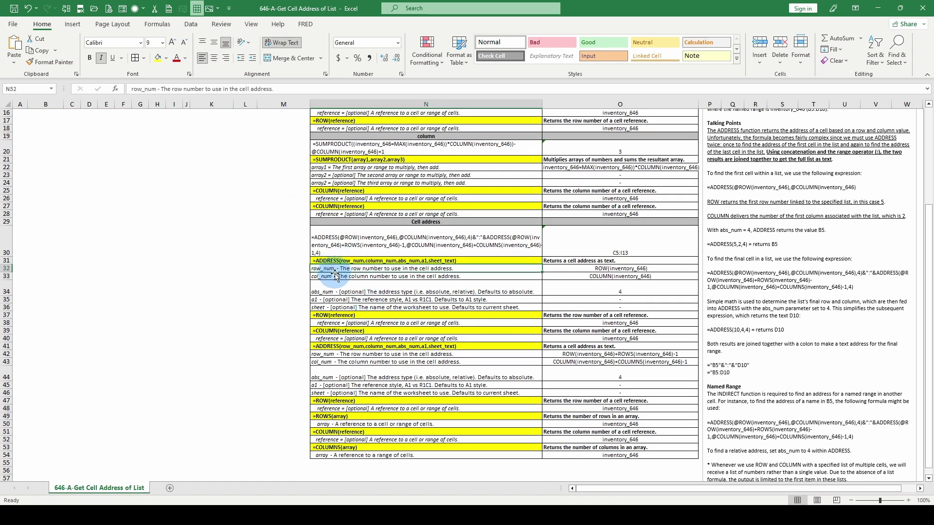
click(335, 275)
click(323, 287)
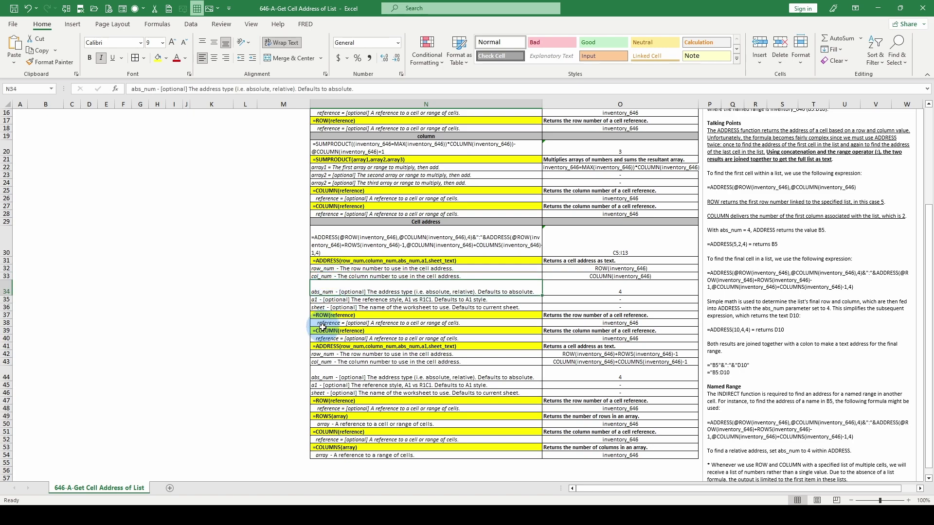
scroll(321, 326, up, 3)
scroll(319, 330, down, 2)
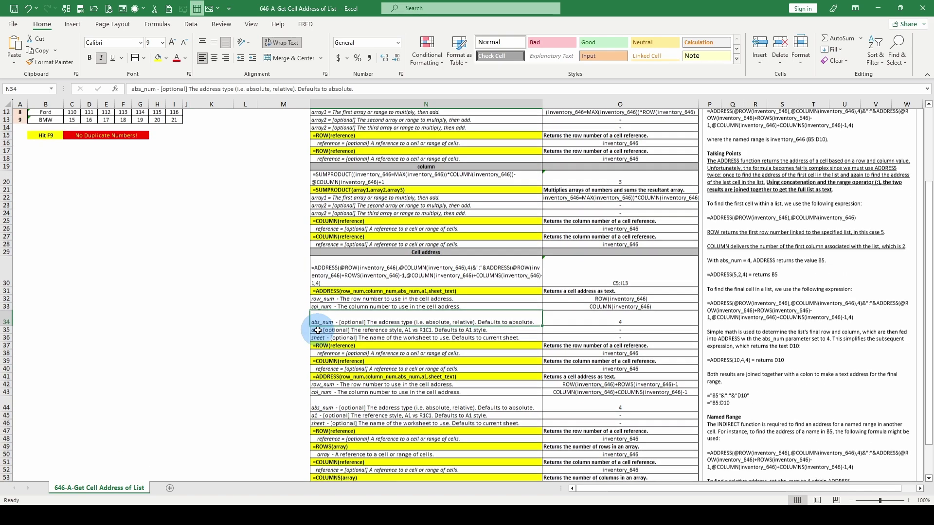
Edit the first ADDRESS function's abs_num in the L8 formula, trying 2 and entering 1 for an absolute reference
scroll(317, 331, up, 4)
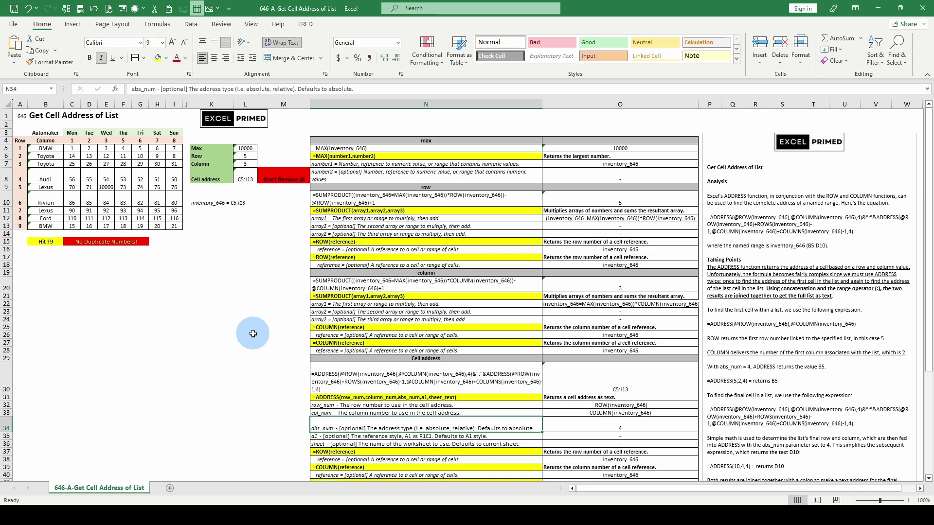
scroll(250, 334, down, 5)
scroll(251, 334, up, 5)
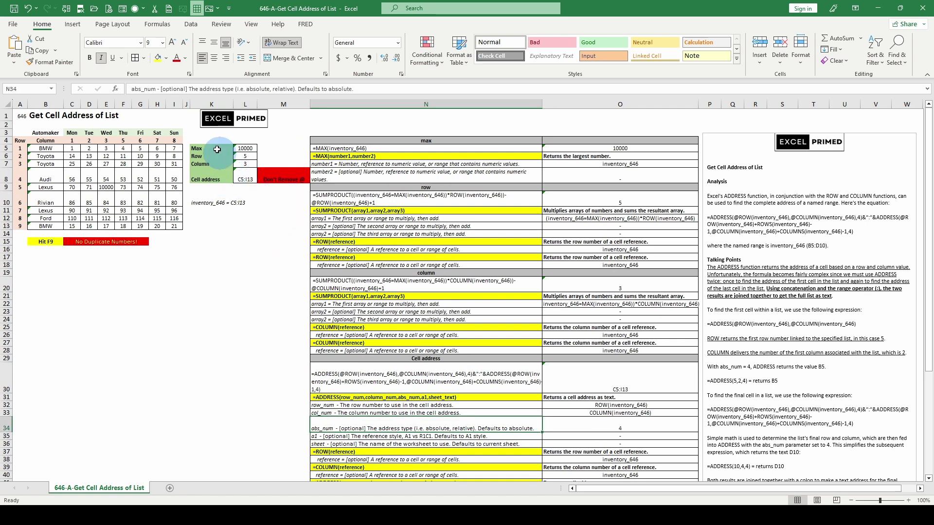
click(240, 173)
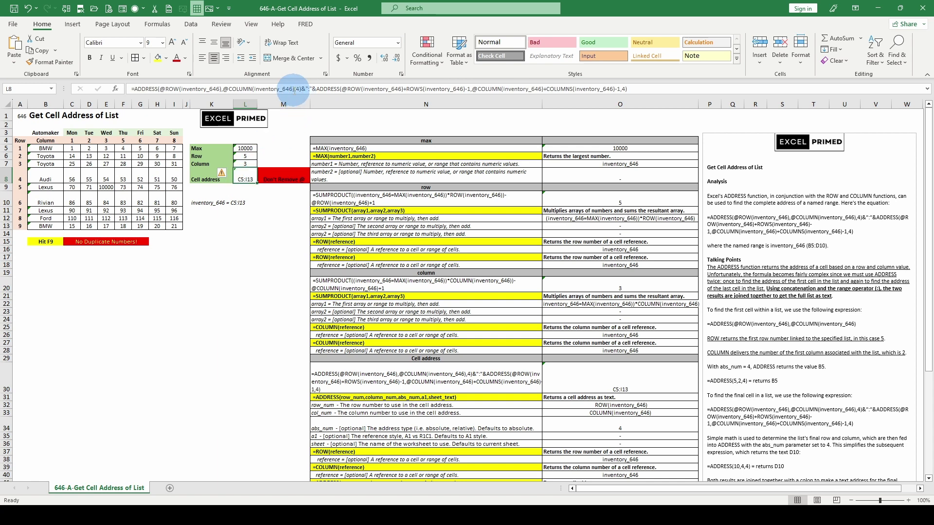
click(296, 89)
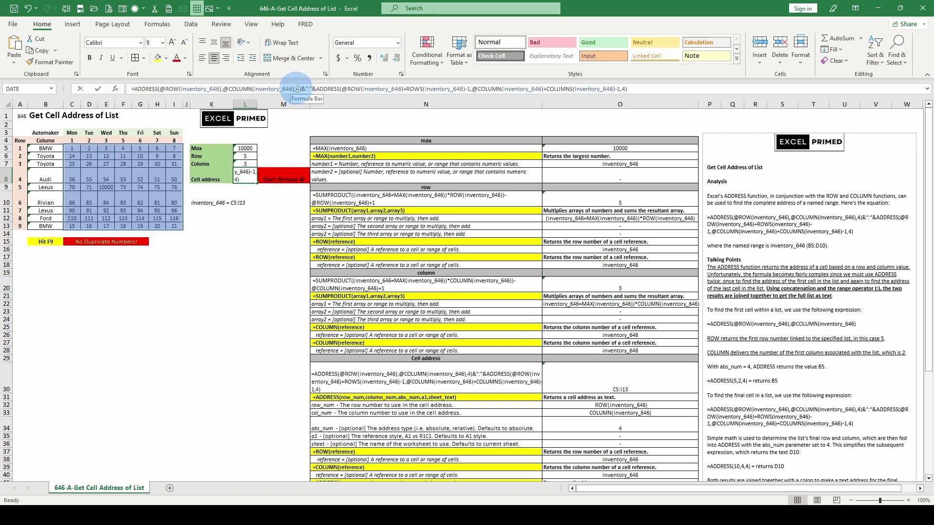
text(2)
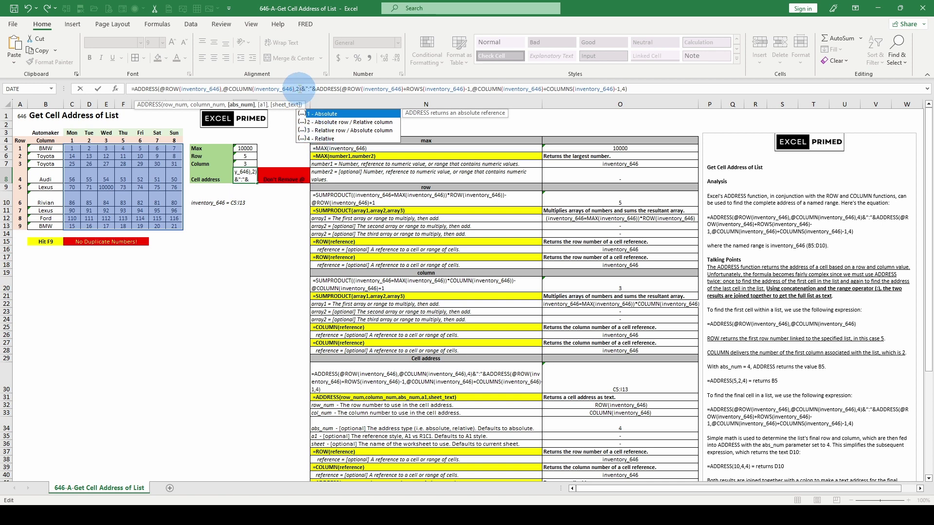
click(298, 88)
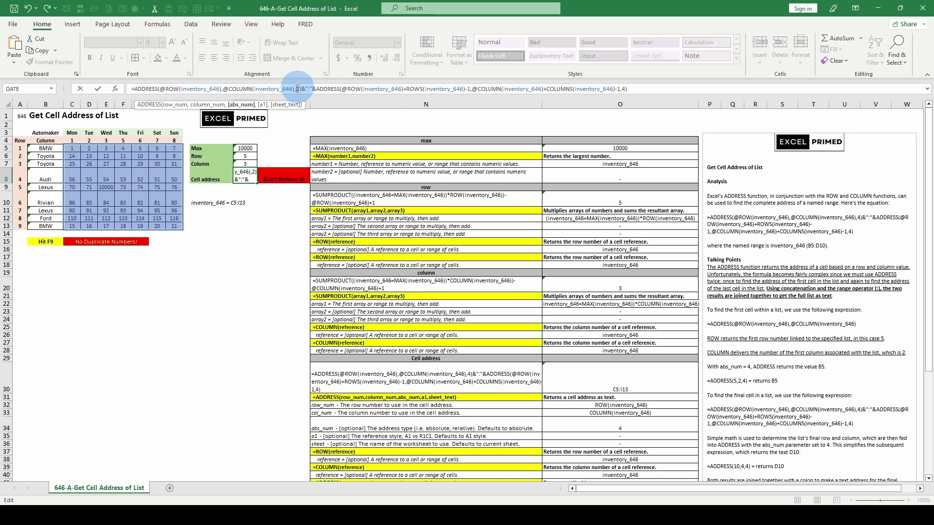
key(Return)
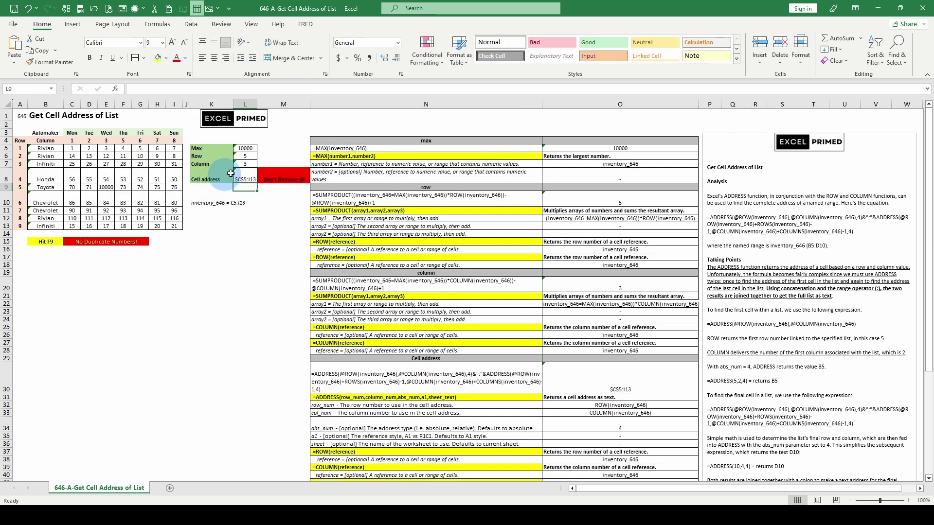
Set the first ADDRESS function's abs_num in L8 back to 4 for a relative reference and reselect the cell
click(247, 177)
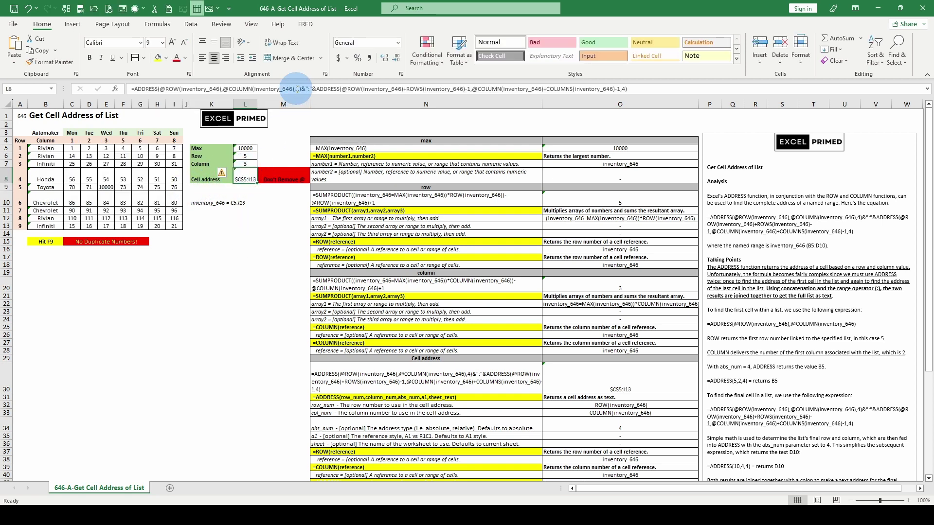
drag(296, 88, 298, 88)
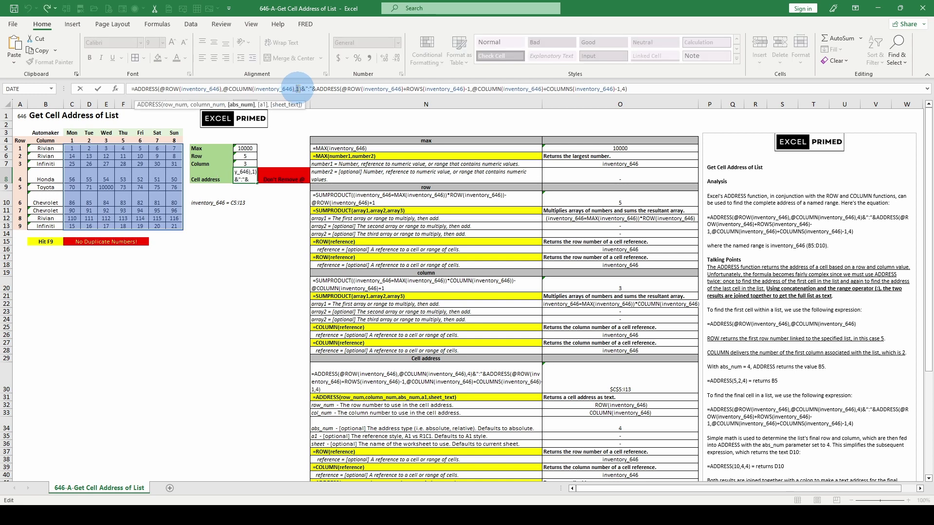
text(4)
key(Return)
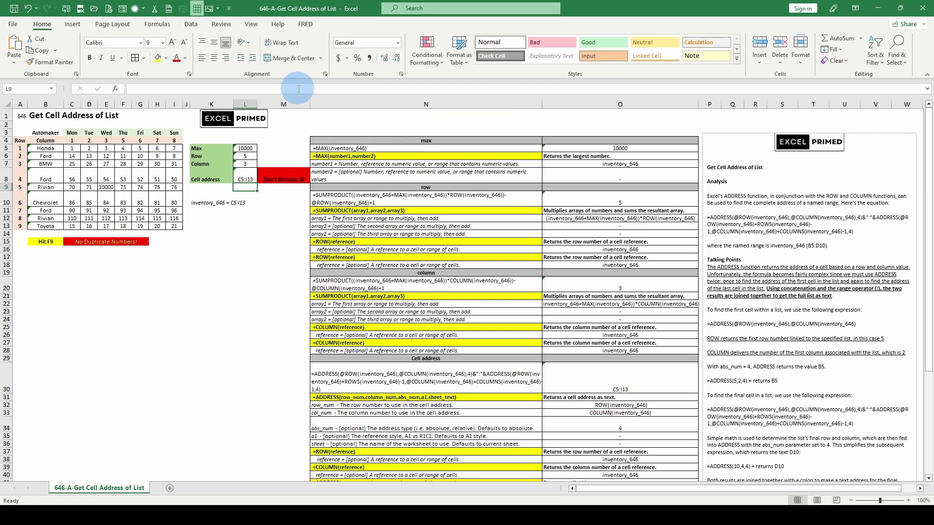
click(245, 179)
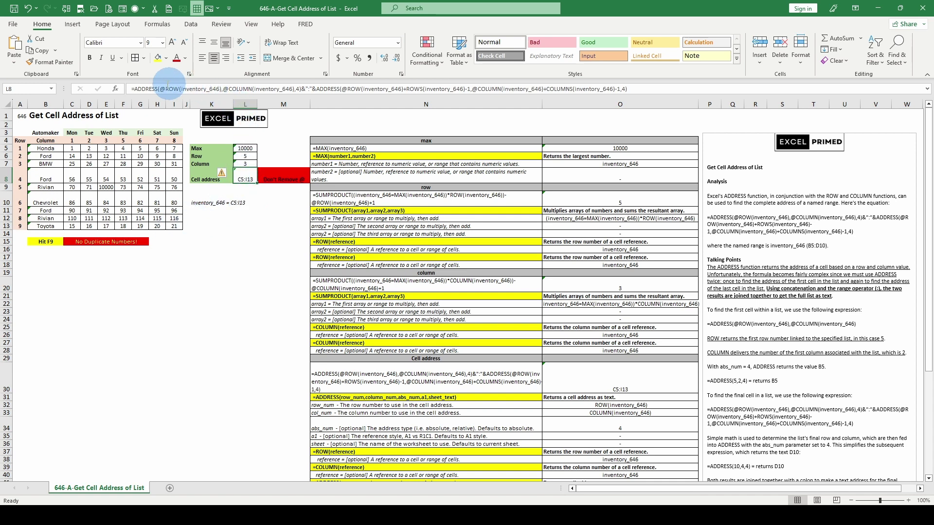
Evaluate the ROW(inventory_646) and COLUMN(inventory_646) parts of the first ADDRESS function in L8 in place, and discard the edit
drag(167, 88, 221, 88)
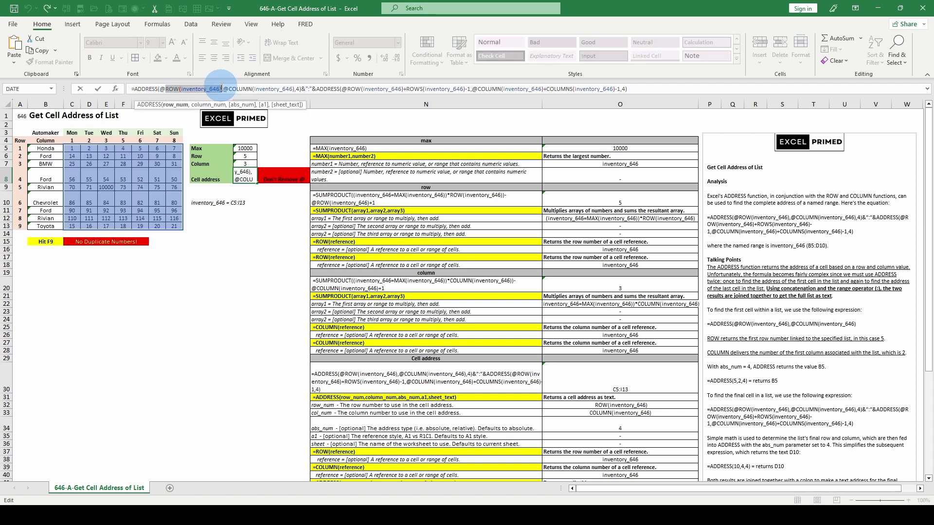
key(F9)
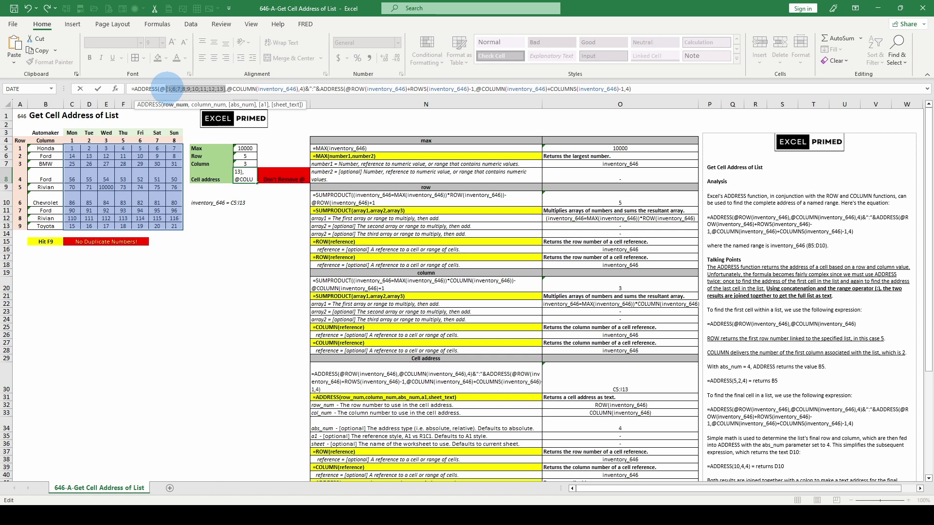
click(233, 88)
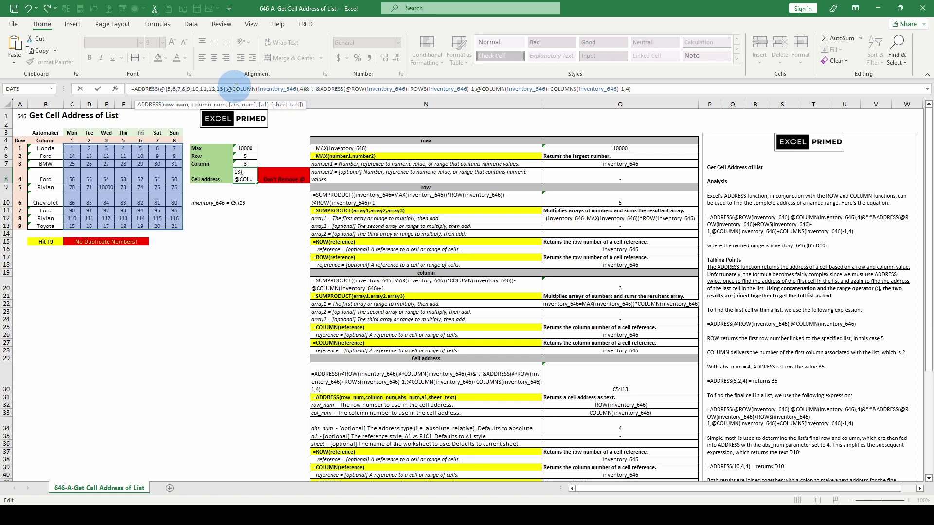
drag(233, 89, 306, 87)
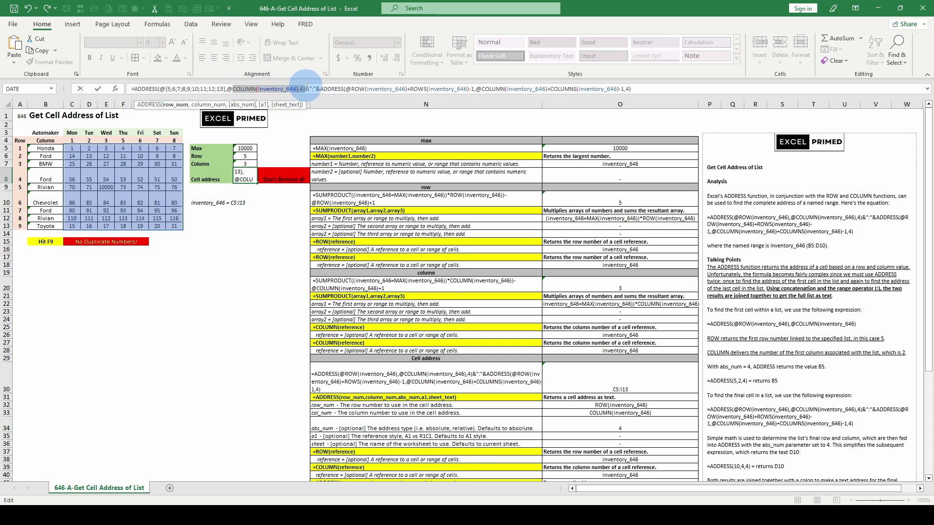
key(F9)
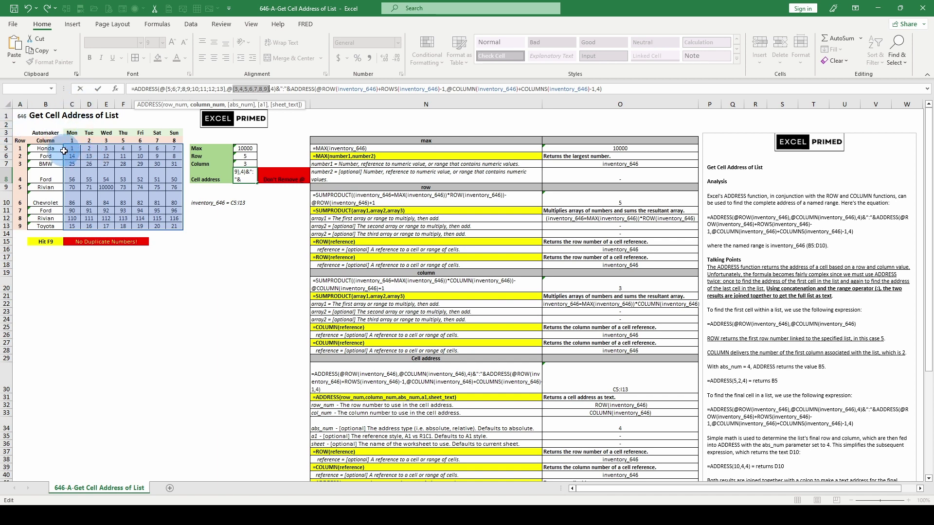
key(Escape)
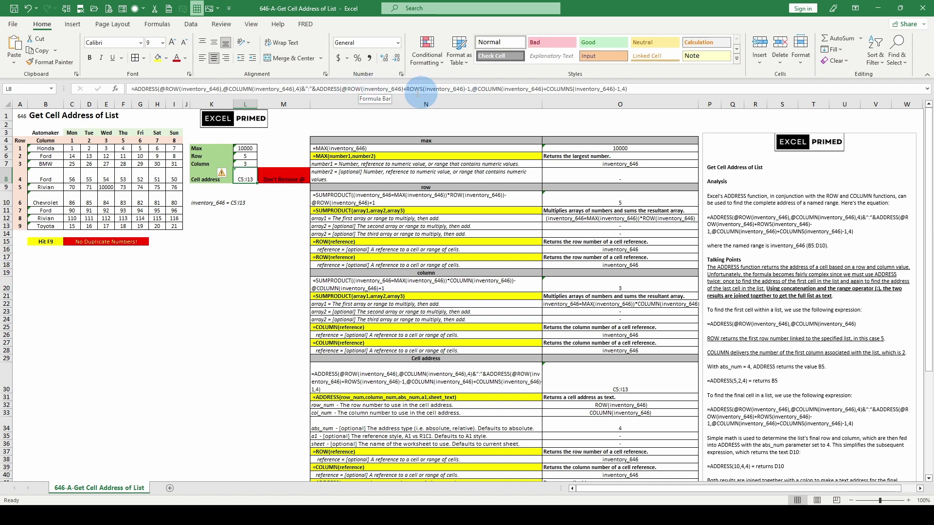
Evaluate the second ADDRESS function's full row argument, ROW(inventory_646)+ROWS(inventory_646)-1, within the L8 formula and discard the edit
click(347, 89)
drag(347, 89, 404, 89)
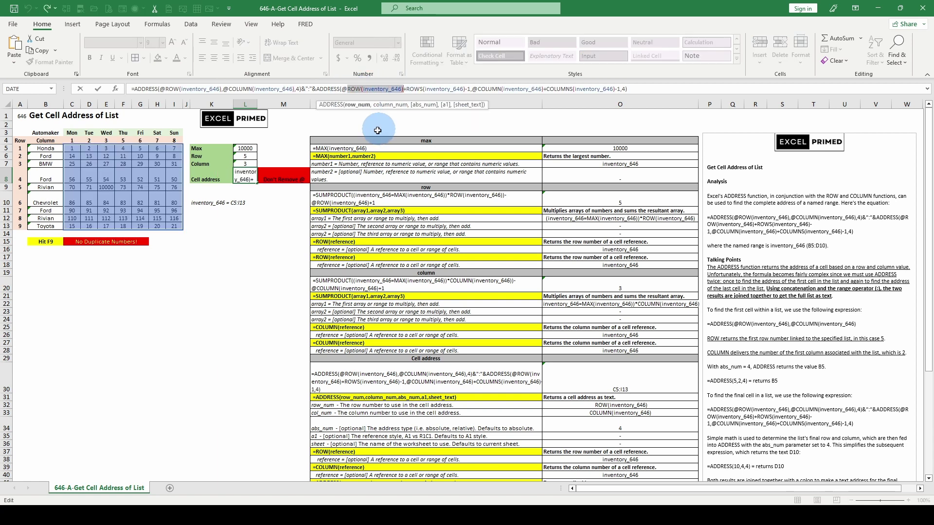
key(Escape)
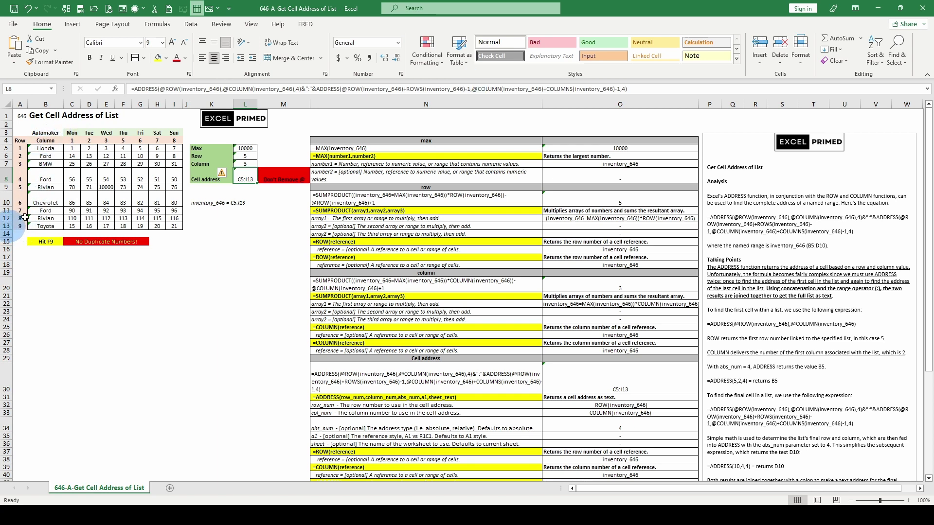
click(361, 89)
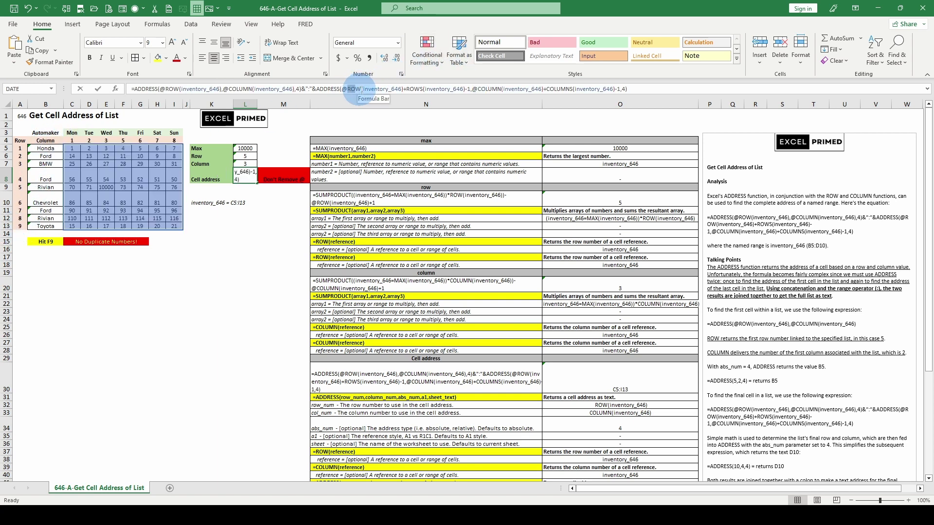
drag(361, 89, 471, 89)
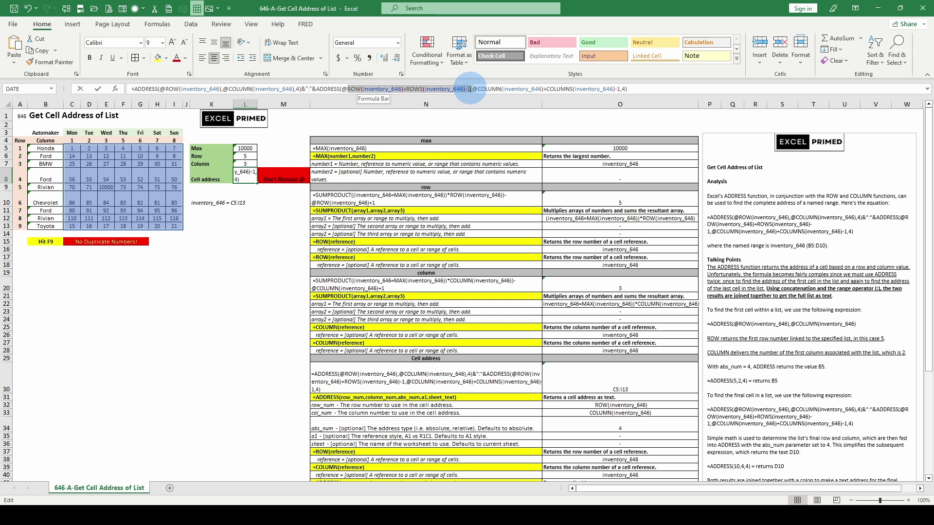
key(F9)
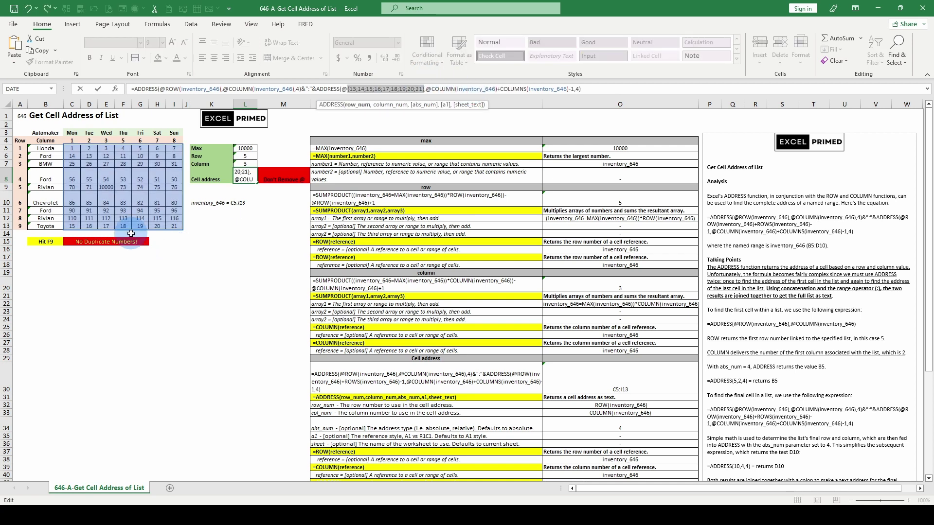
key(Escape)
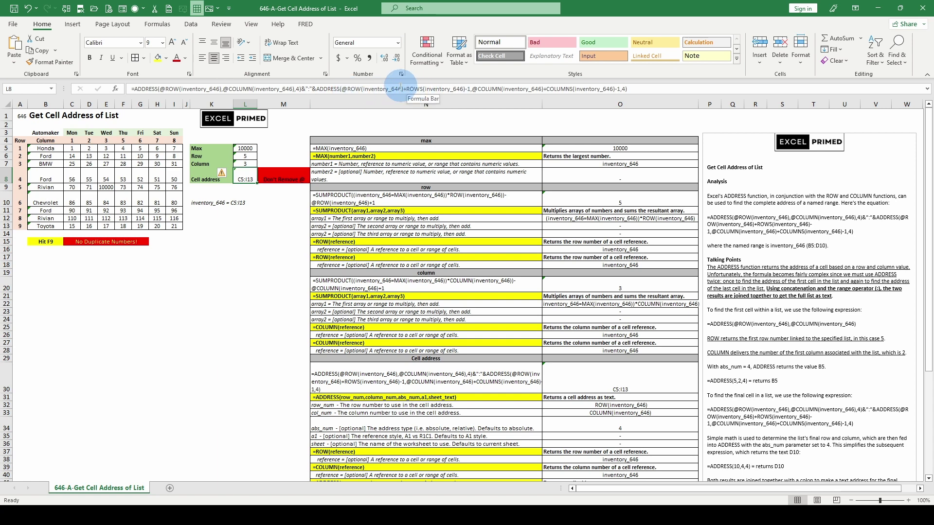
Evaluate ROW(inventory_646) and ROWS(inventory_646) separately in the second ADDRESS function of L8, and discard the edit
drag(349, 89, 403, 89)
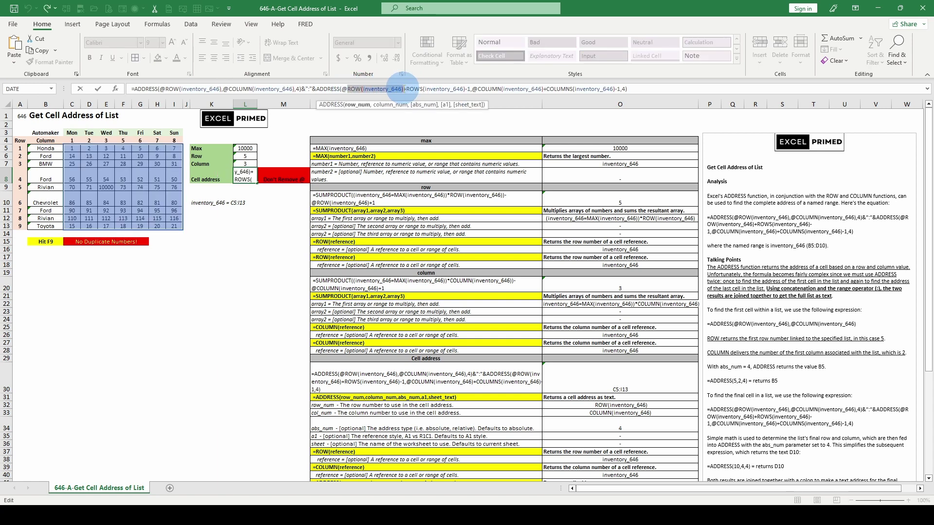
key(F9)
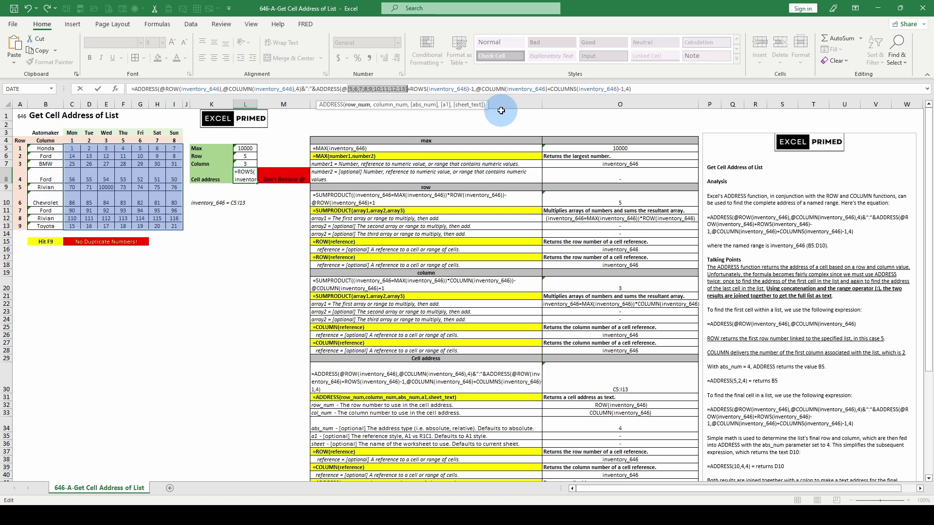
drag(411, 89, 467, 90)
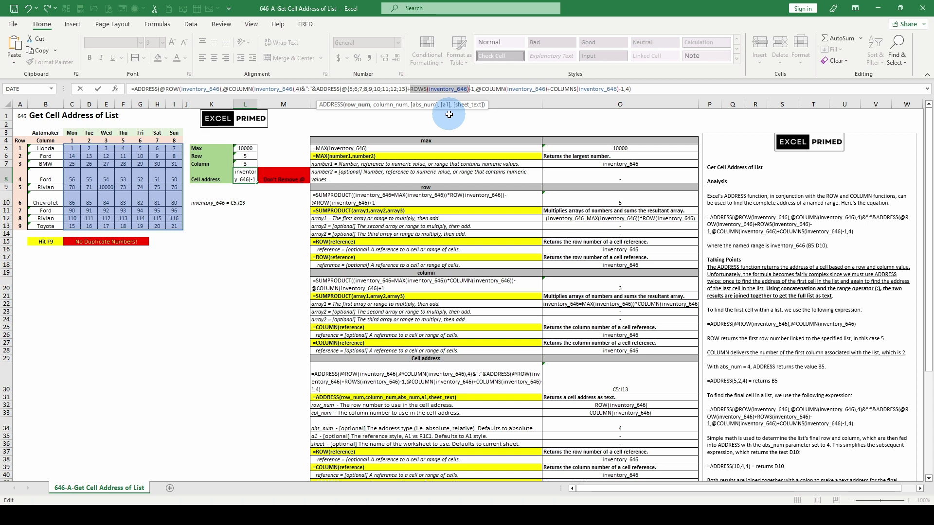
key(F9)
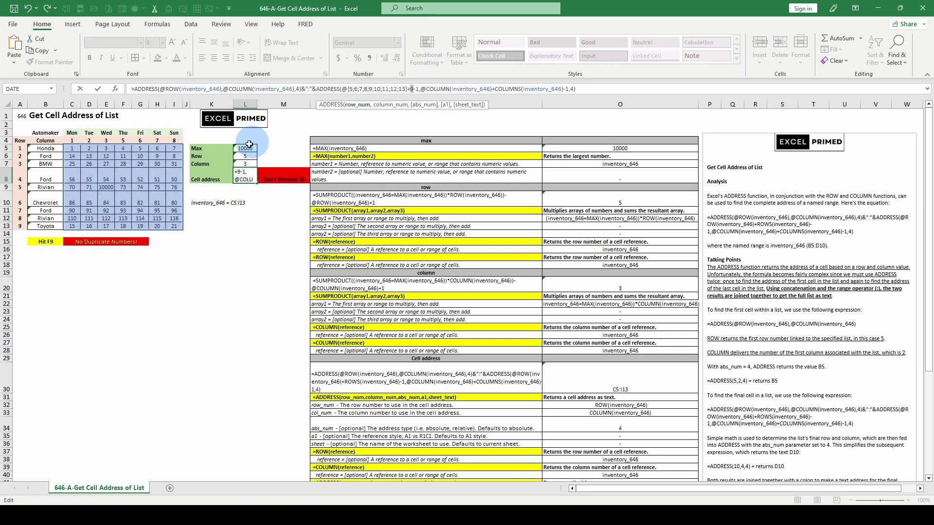
key(Escape)
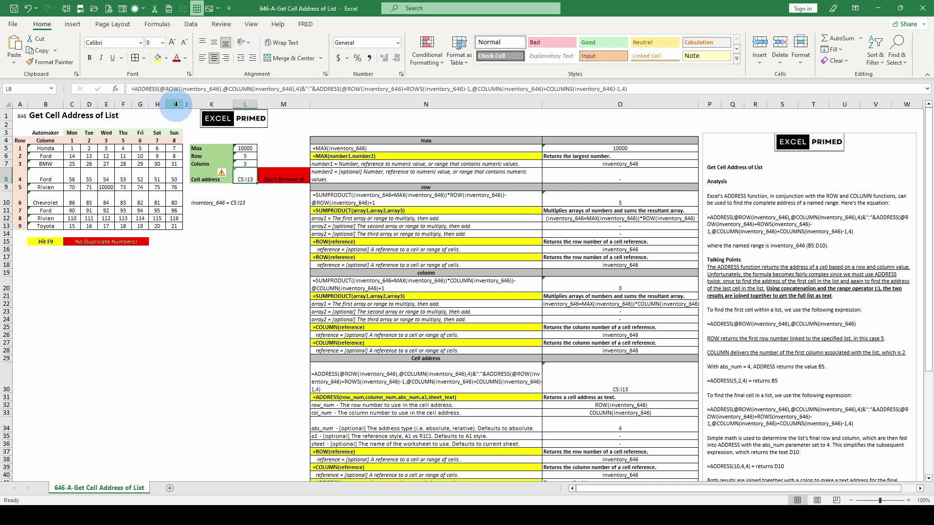
Evaluate COLUMN(inventory_646) and COLUMNS(inventory_646) separately in the second ADDRESS function of L8, and discard the edit
drag(477, 89, 543, 89)
key(F9)
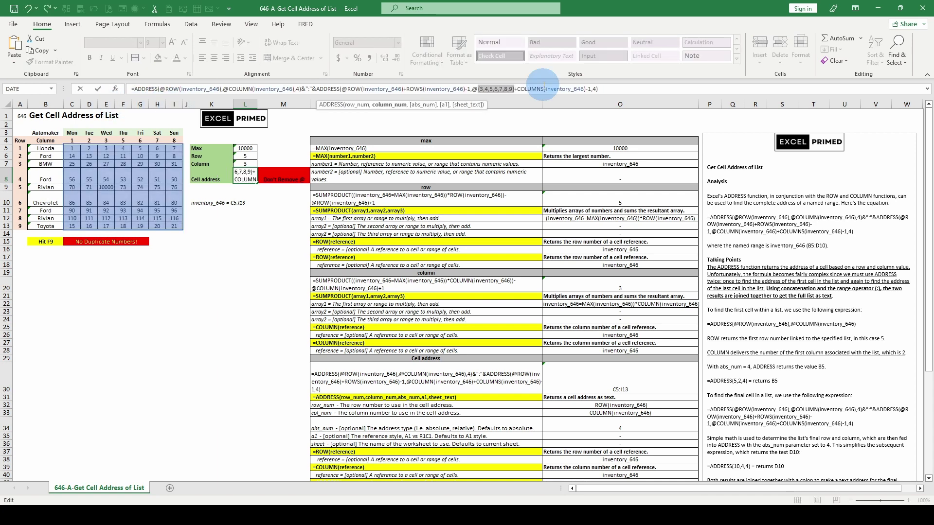
drag(517, 89, 587, 89)
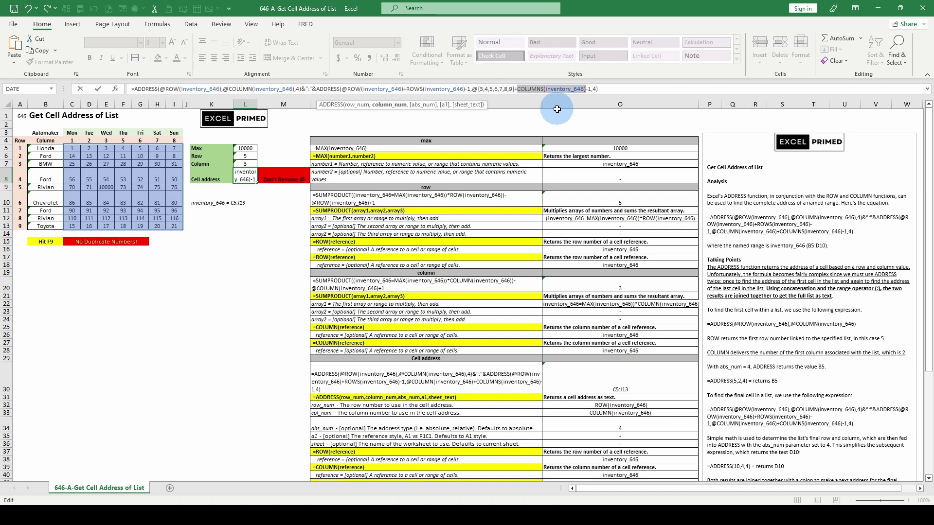
key(F9)
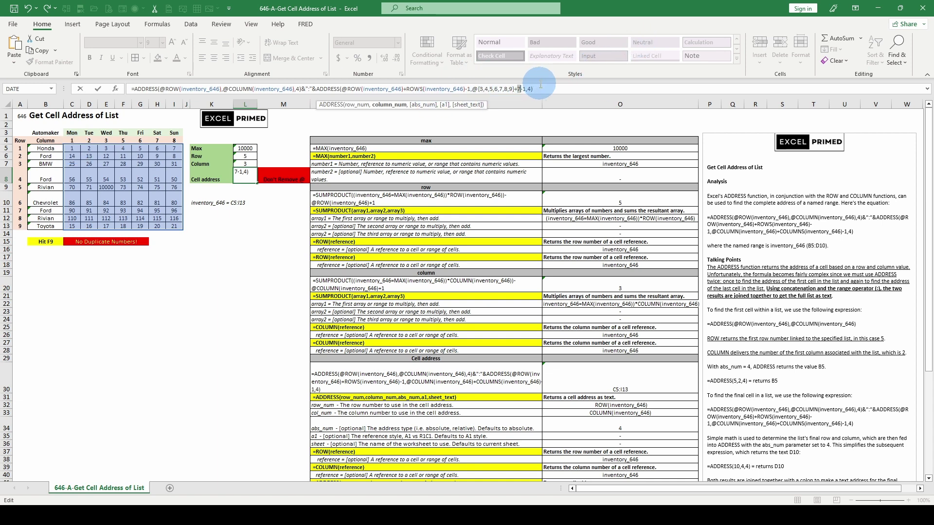
key(Right)
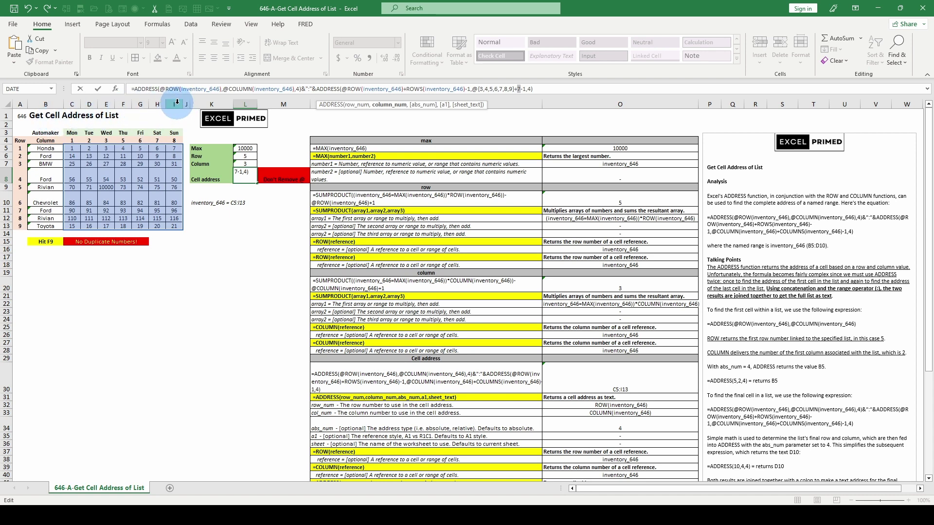
key(Escape)
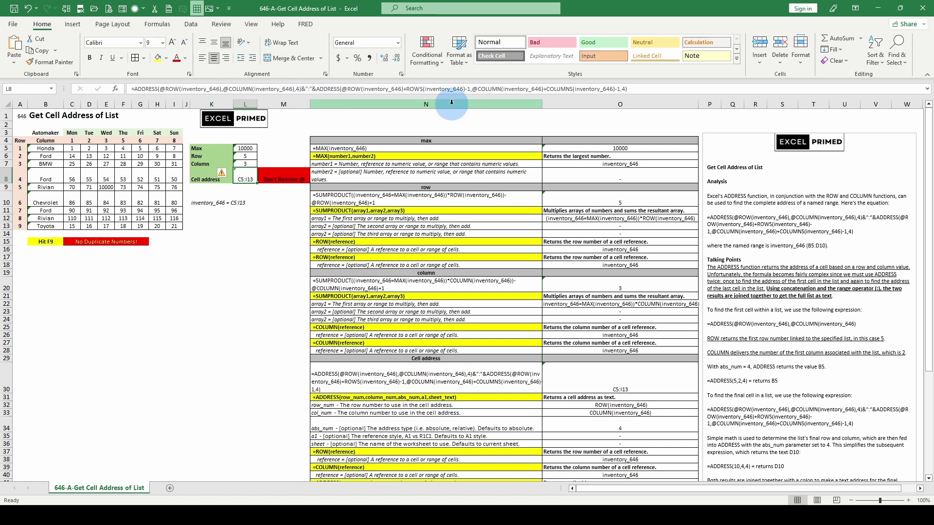
Review the cell address formula breakdown and the Talking Points notes, ending with empty cell K17 selected
scroll(855, 243, down, 6)
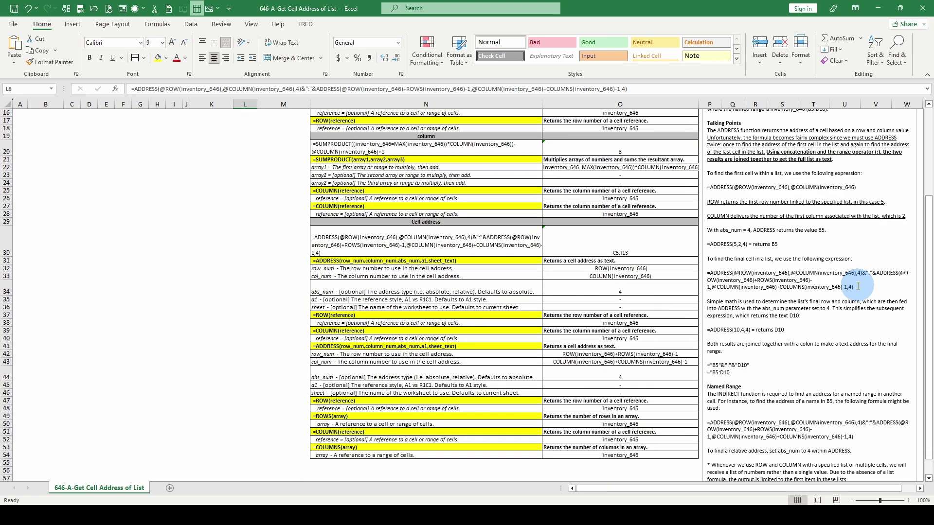
scroll(757, 374, up, 6)
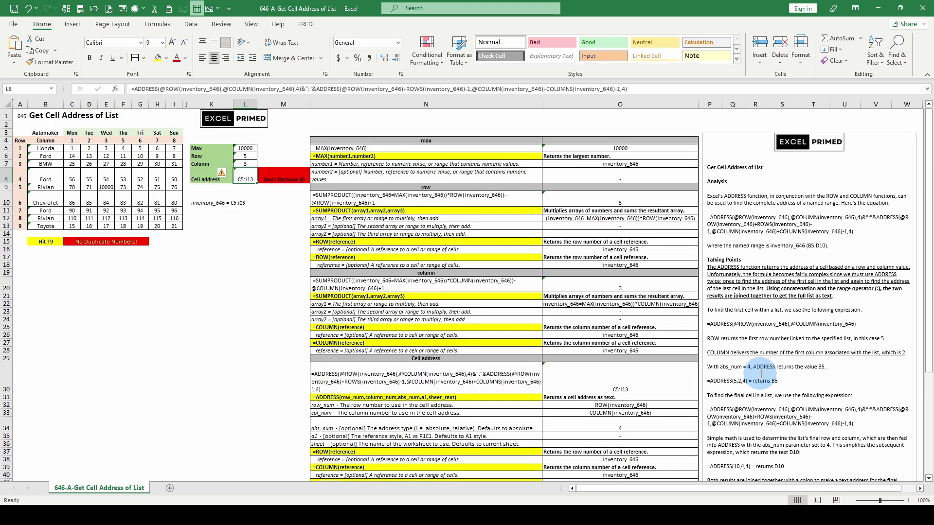
scroll(757, 376, down, 4)
scroll(757, 375, up, 4)
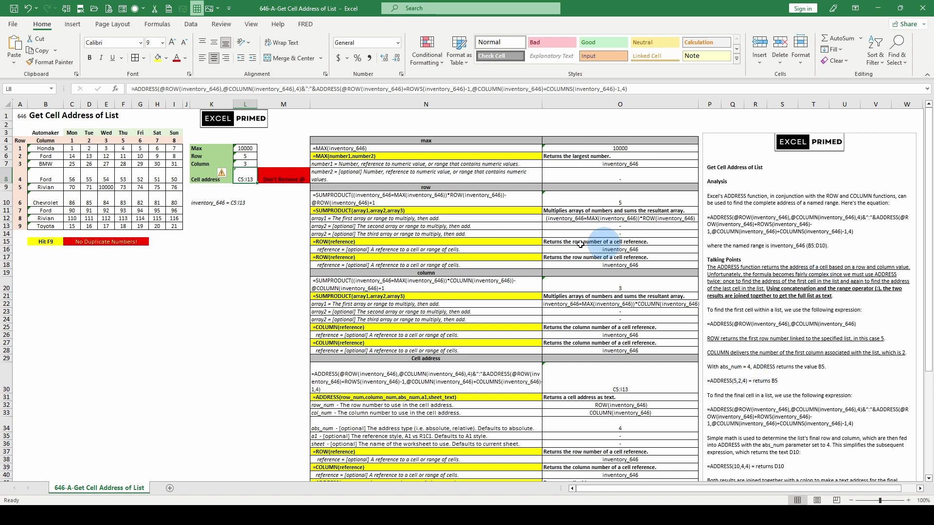
click(244, 243)
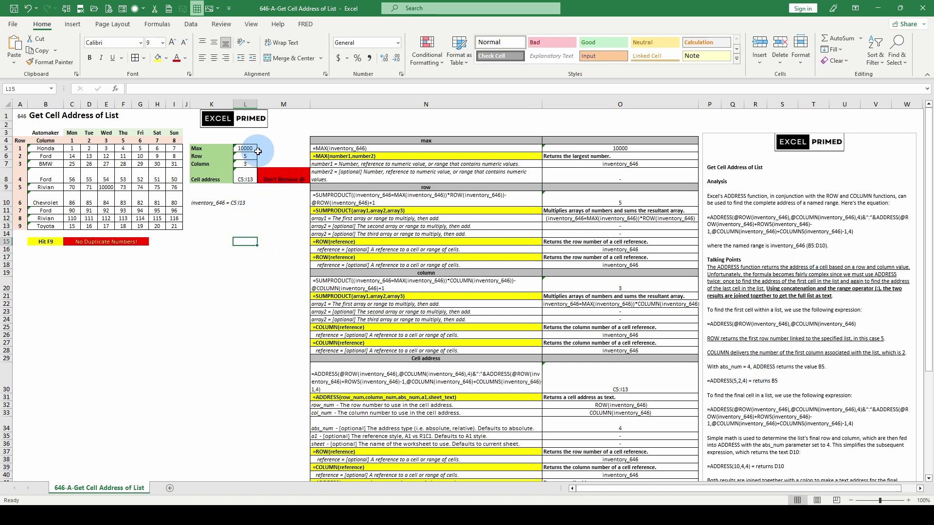
click(250, 147)
click(214, 297)
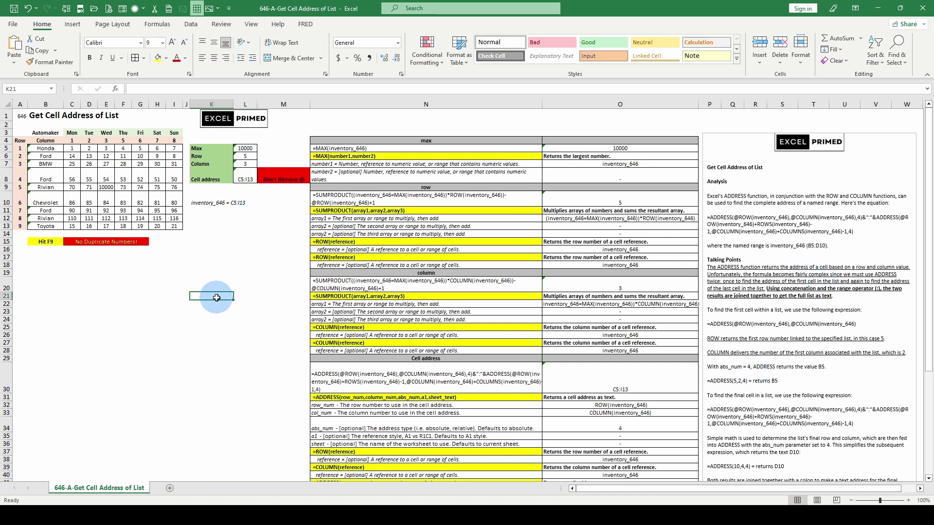
scroll(511, 311, down, 4)
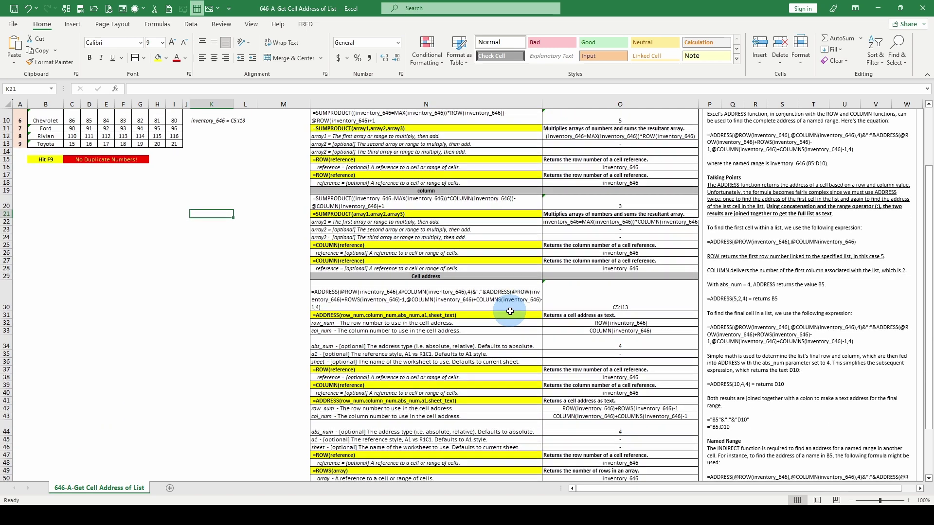
scroll(510, 311, up, 4)
click(215, 258)
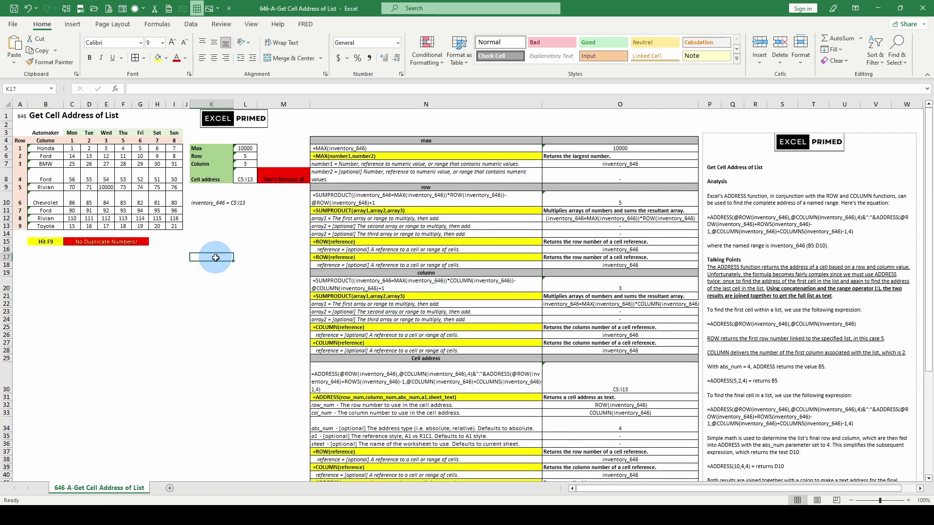